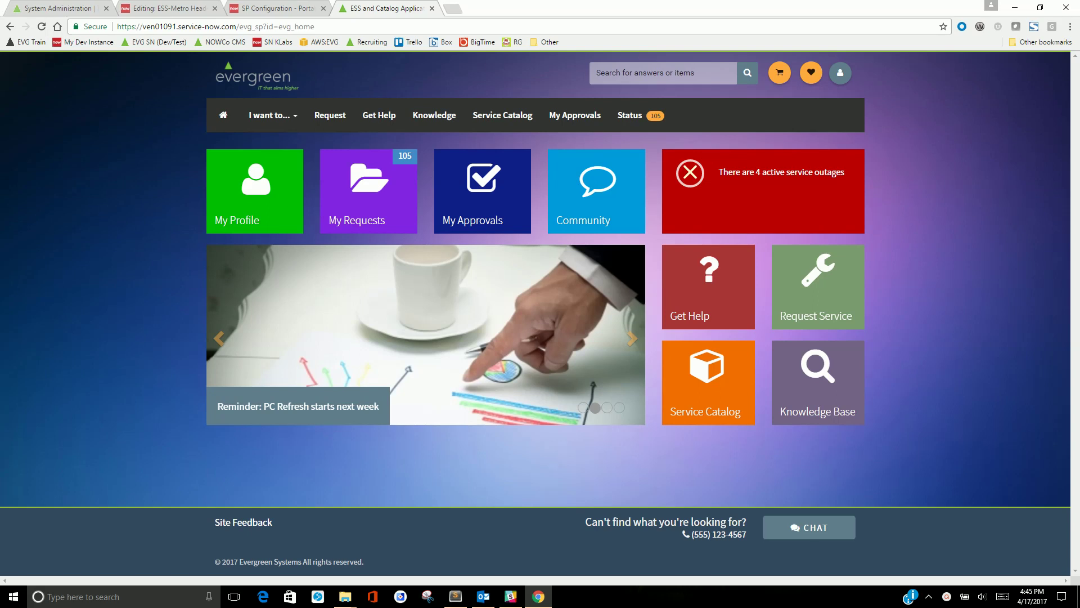
- Check the I want to... menu, then enable 'Show password reset options within portal' and save
left_click(271, 116)
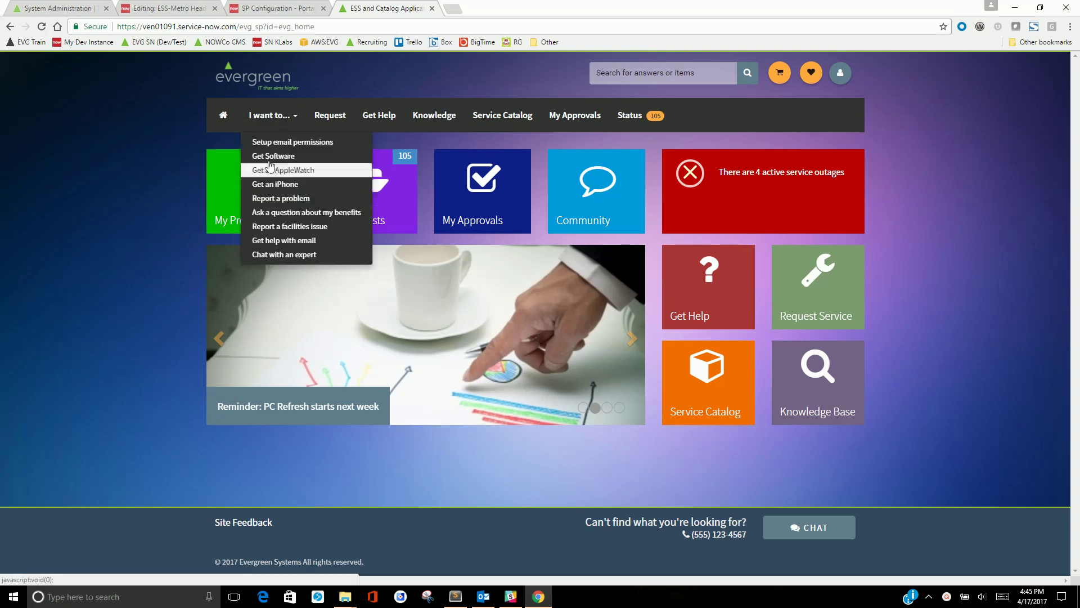
left_click(273, 117)
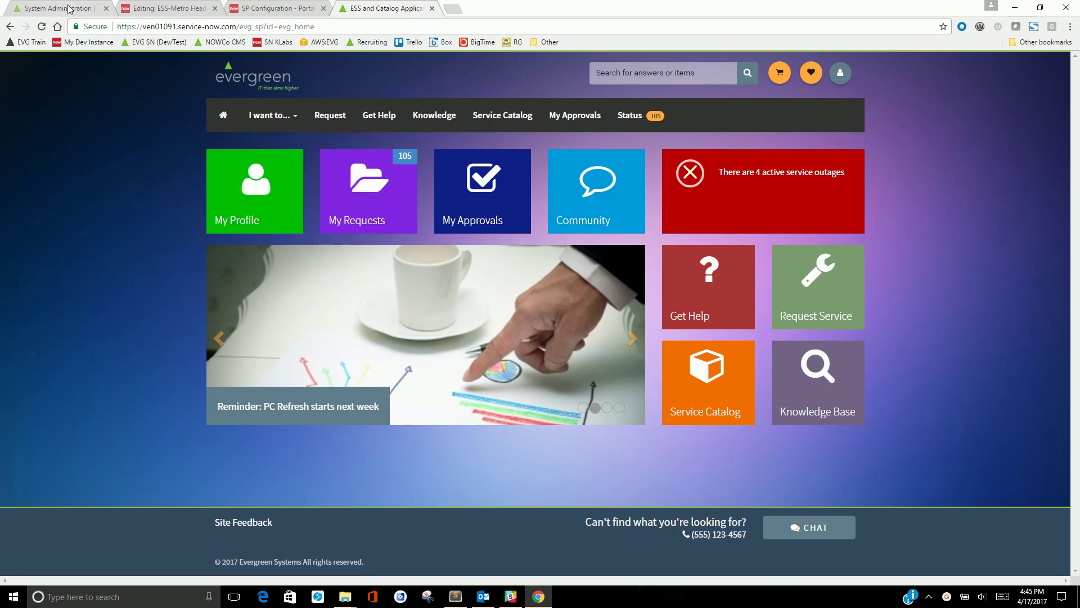
left_click(248, 7)
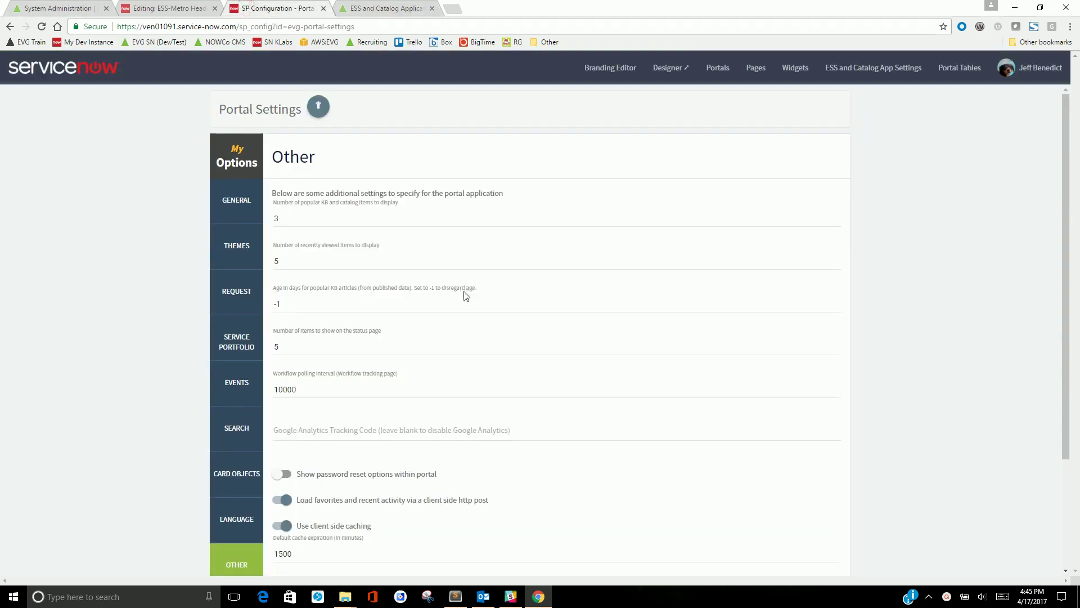
scroll(468, 159, "down", 2)
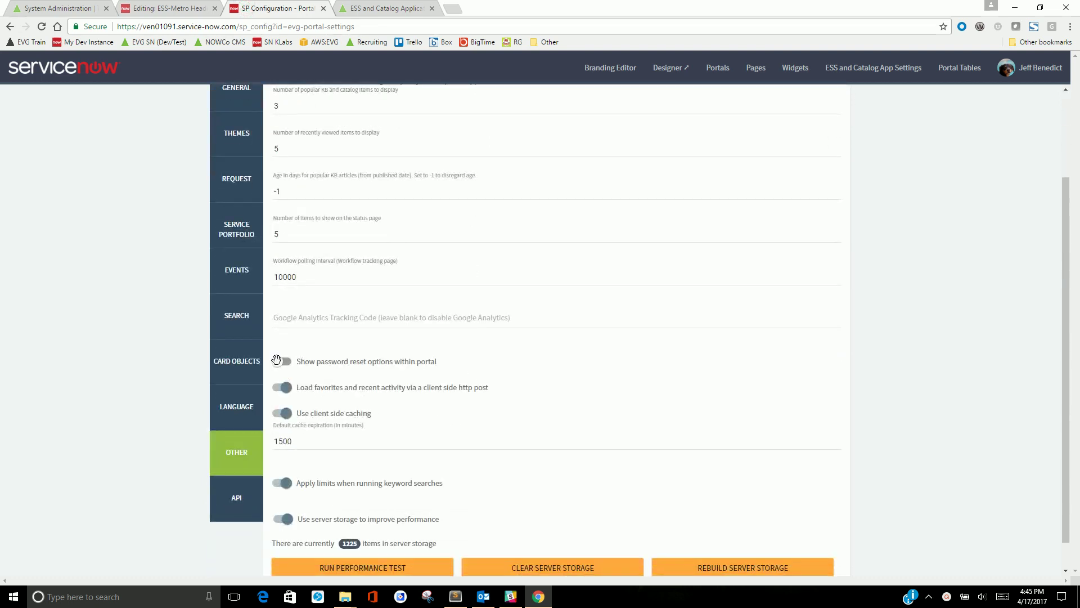
left_click(280, 361)
scroll(381, 373, "up", 2)
left_click(318, 106)
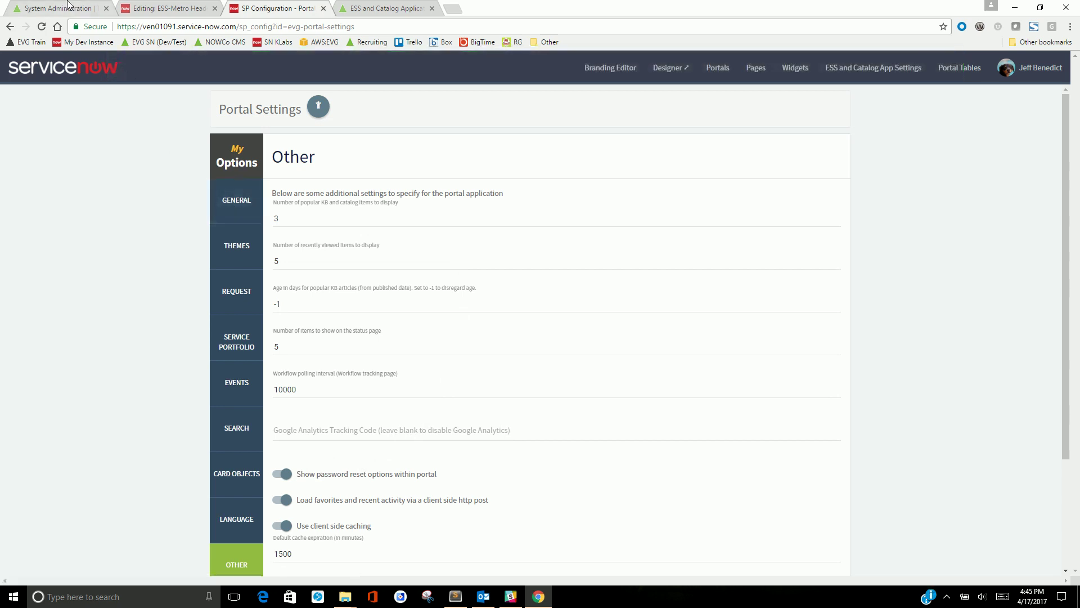
- Filter the admin navigator by 'passwor' to list the Password Reset modules
key("ctrl+1")
left_click(79, 95)
type("password")
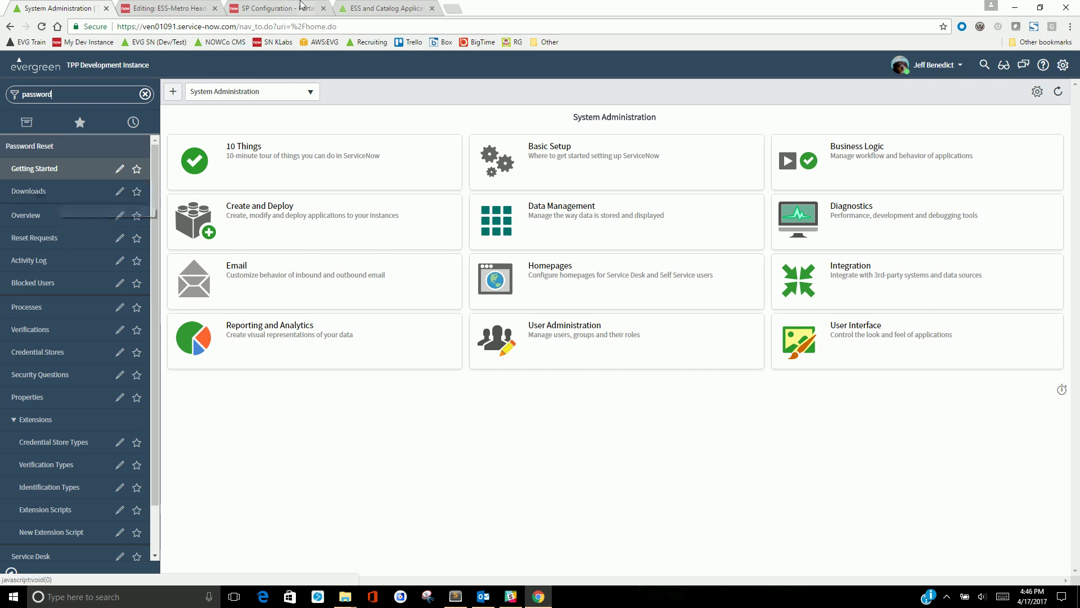
key("ctrl+4")
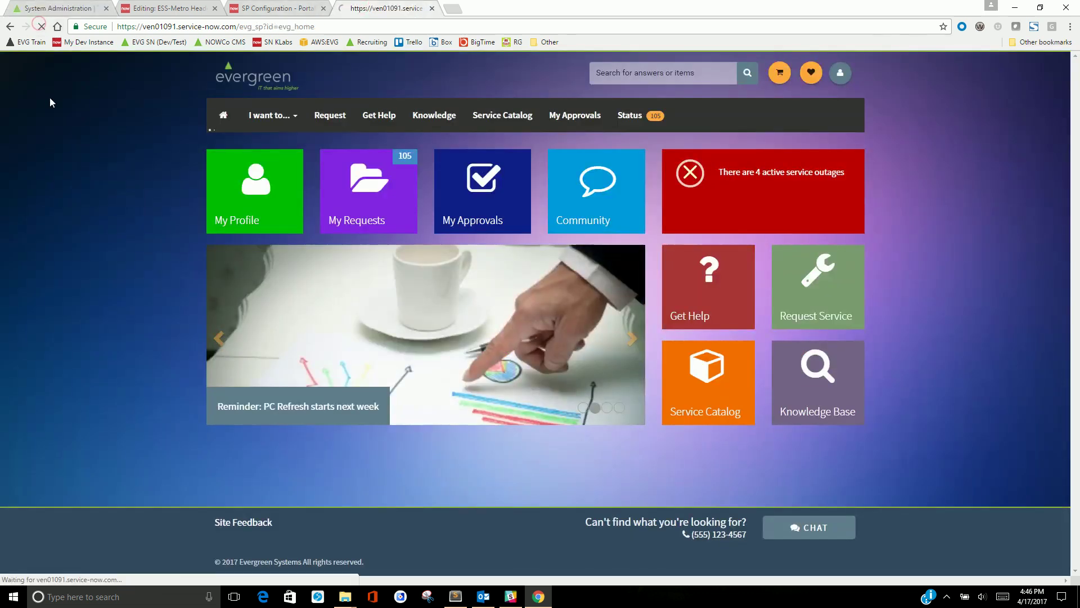
- Open Reset Lost Password from the portal's I want to... menu to reach the reset form
left_click(265, 117)
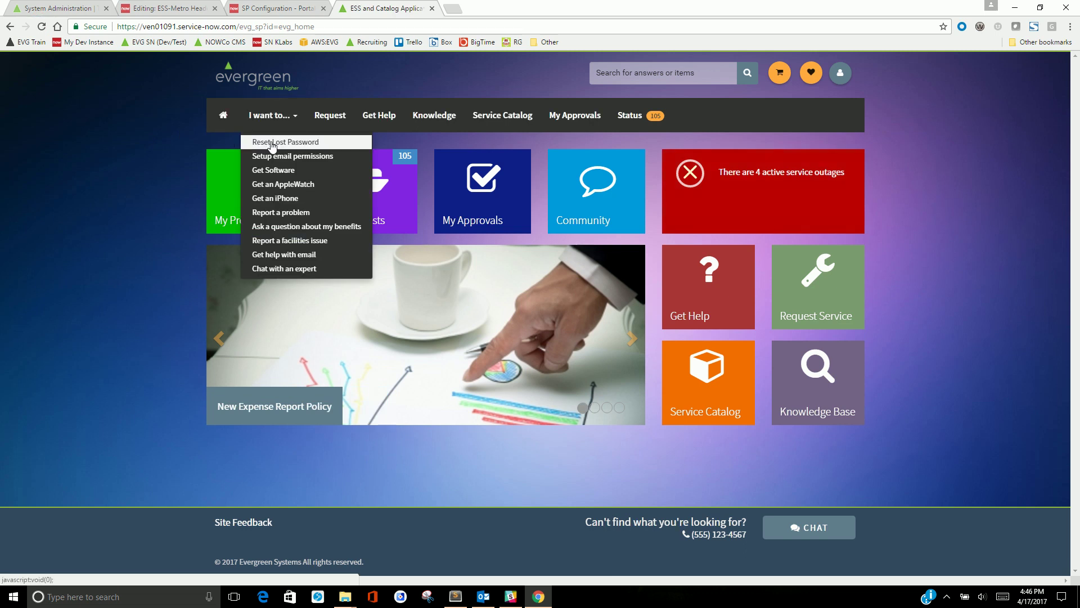
left_click(275, 146)
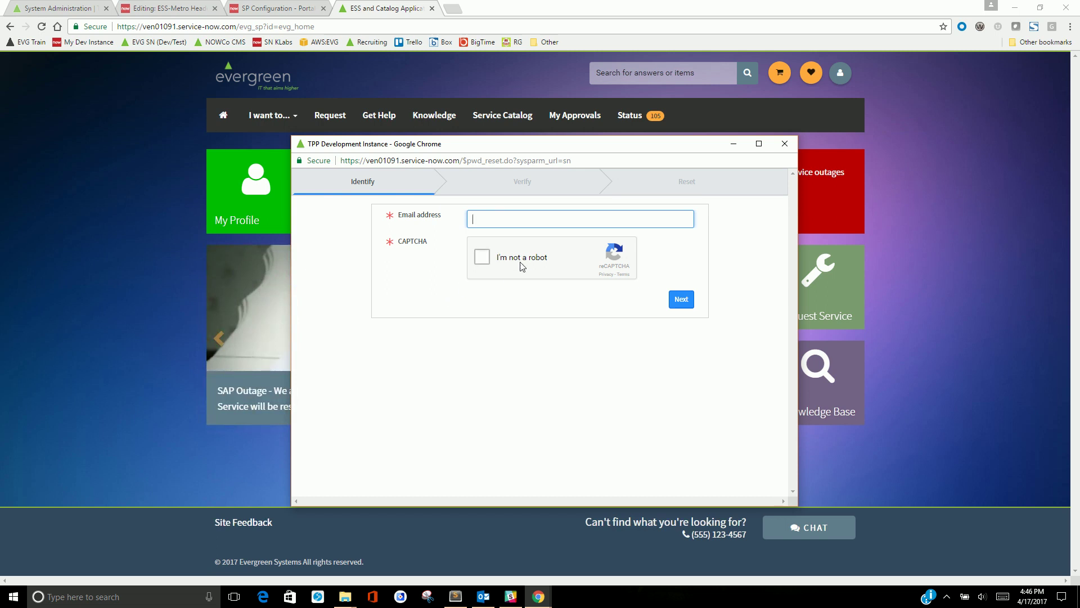
- Close the reset window and load the preview home at evg_sp_preview?id=evg_home_preview
left_click(784, 144)
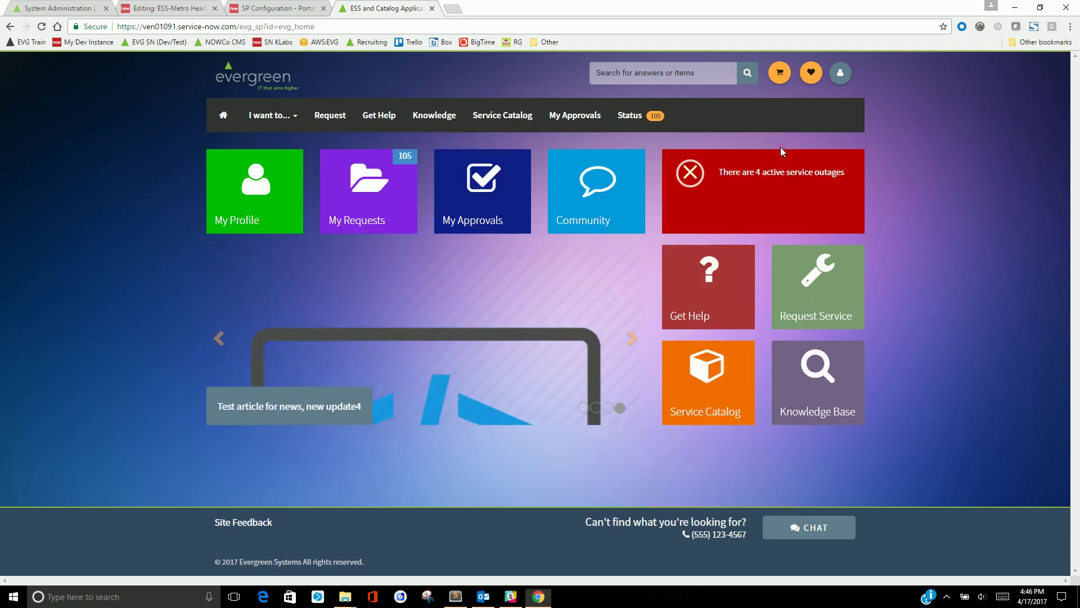
left_click(280, 28)
left_click(262, 27)
key("shift+End")
type("_pre")
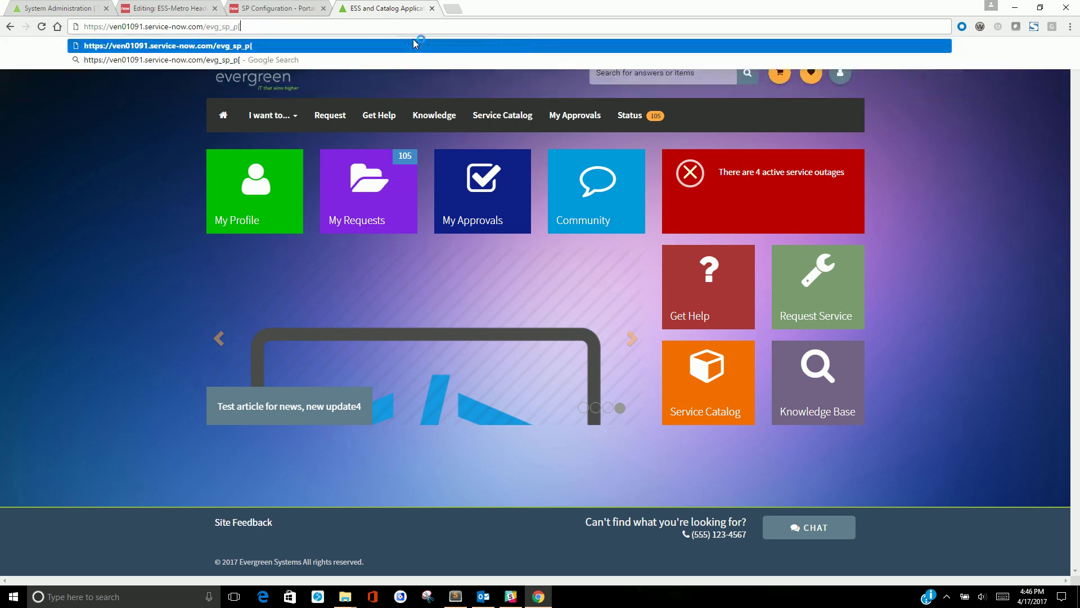
key("Return")
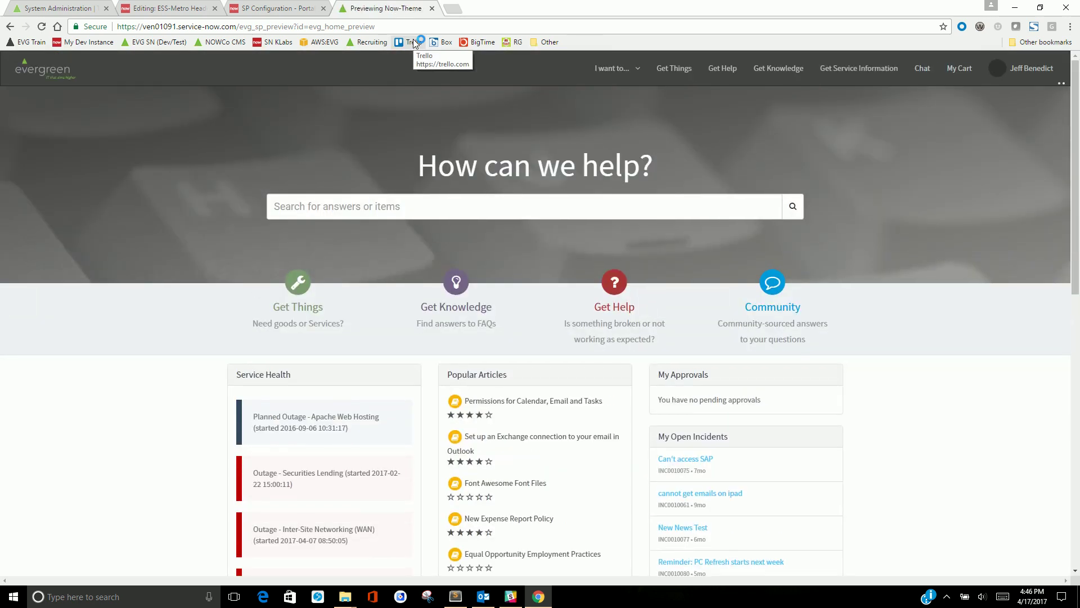
- Confirm Reset Lost Password in the preview's I want to... mega-menu opens the reset form
left_click(619, 70)
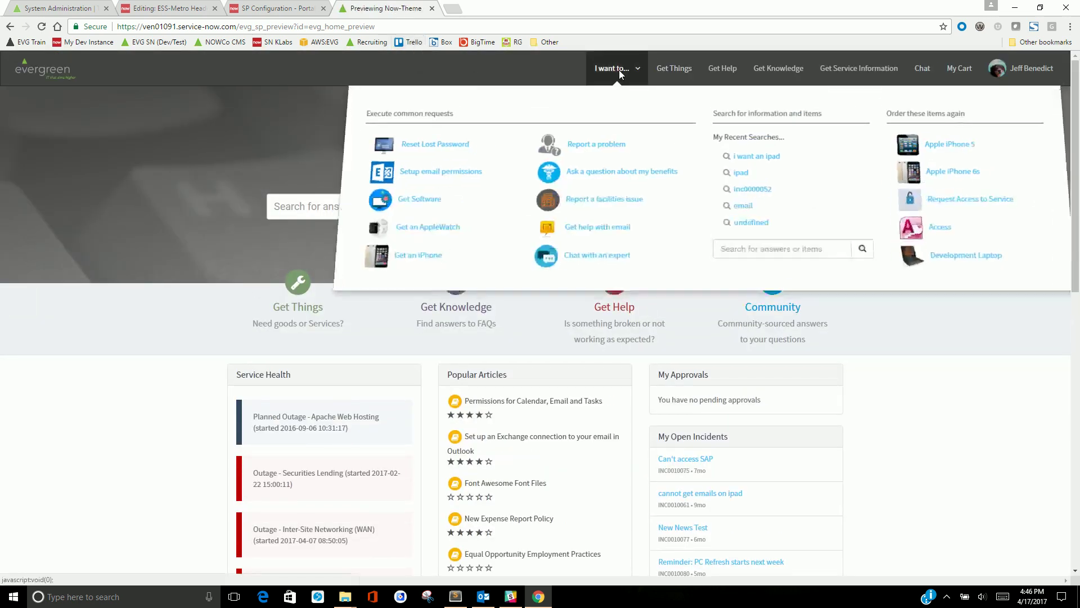
left_click(427, 149)
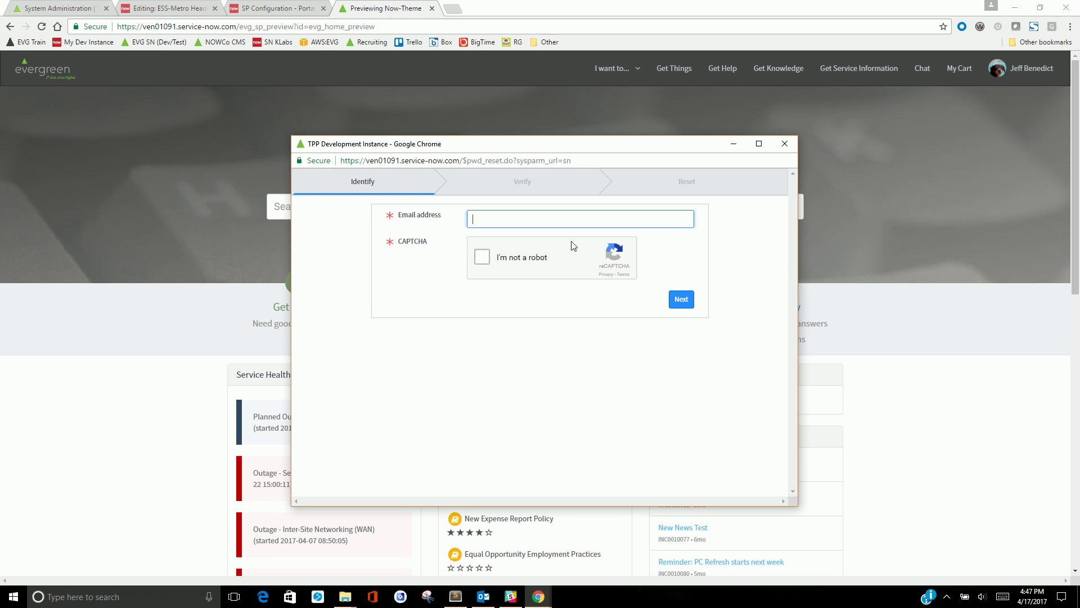
left_click(785, 143)
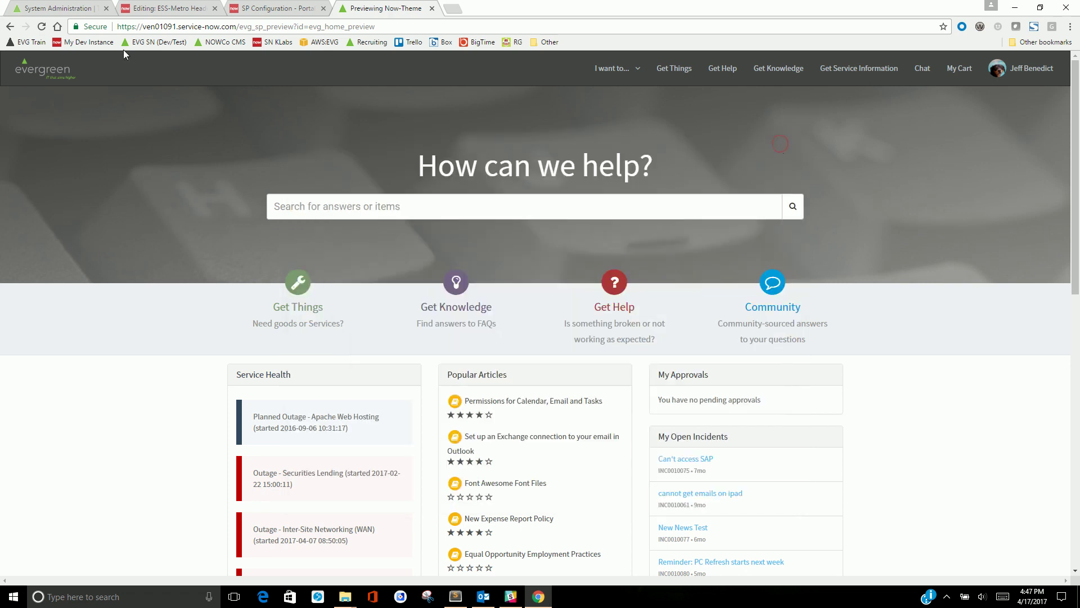
left_click(74, 14)
- Clear the navigator filter and open the I want to... item of the evgsp_menu menu
left_click(145, 94)
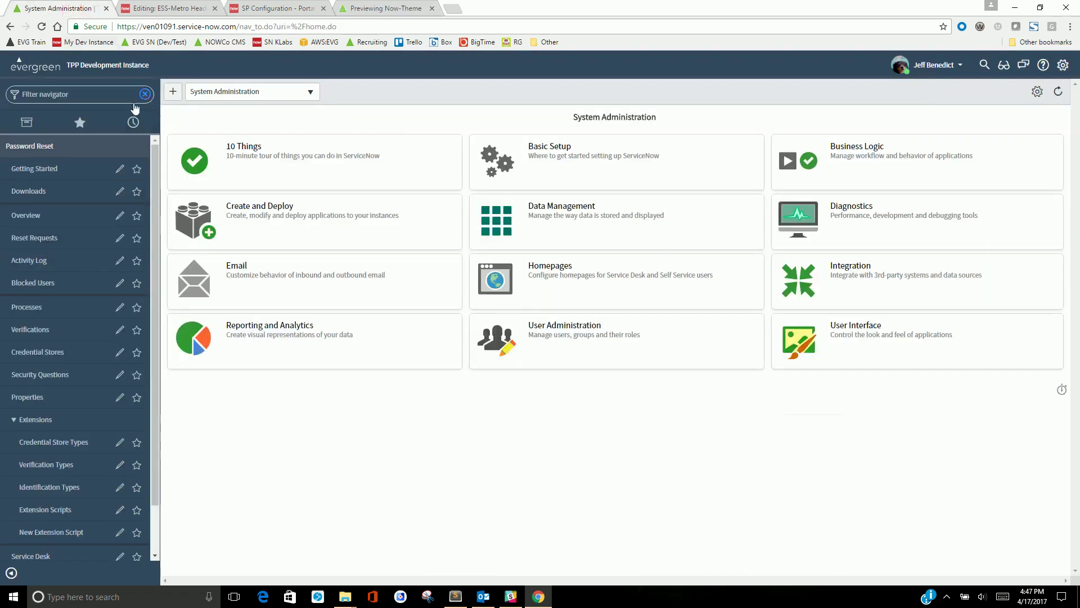
scroll(49, 193, "down", 1)
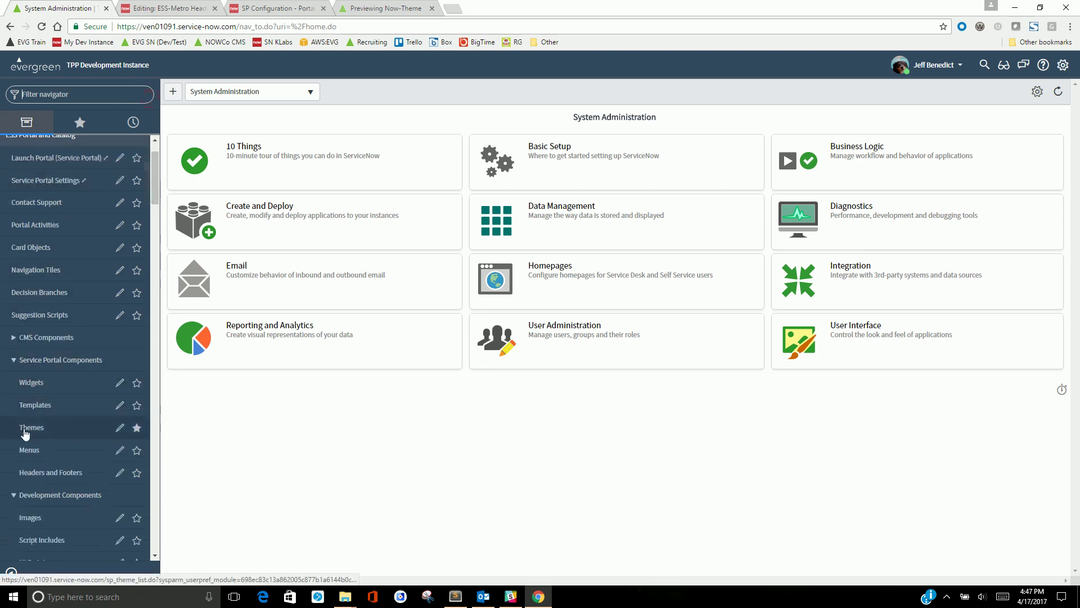
left_click(30, 450)
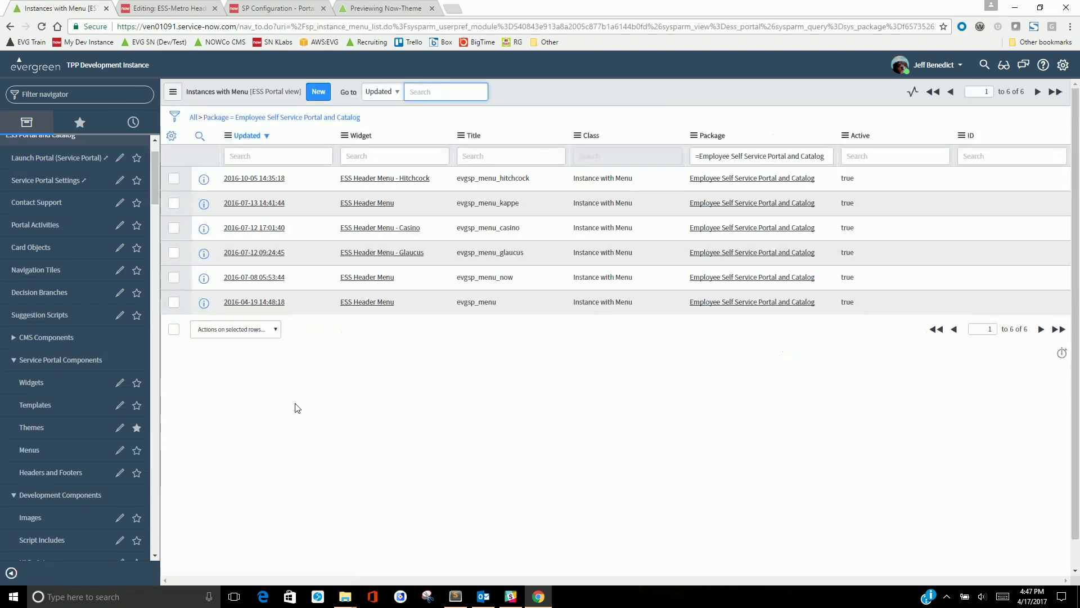
left_click(254, 302)
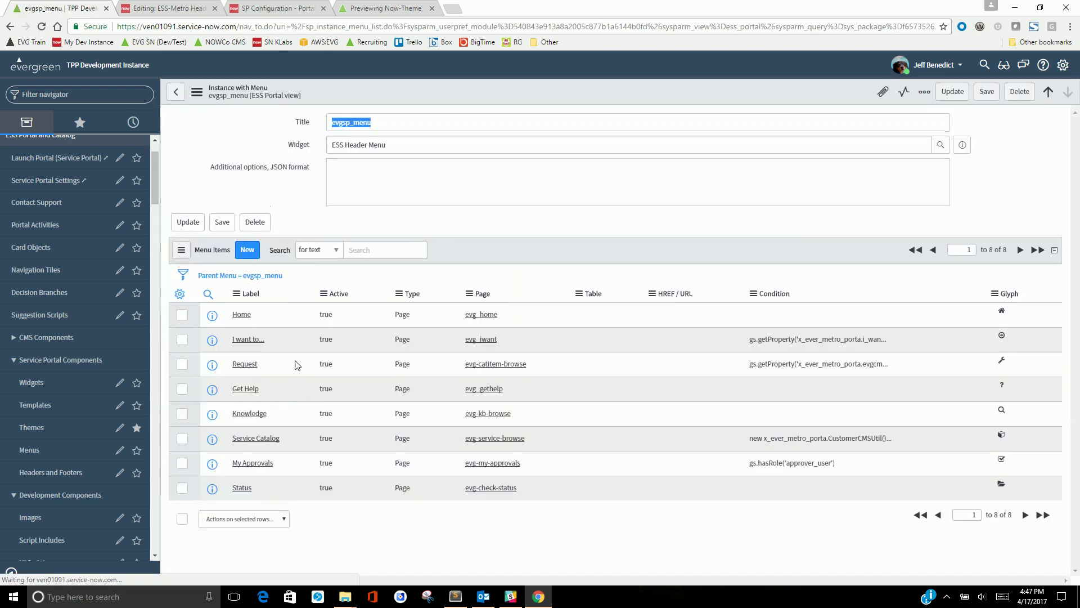
left_click(267, 342)
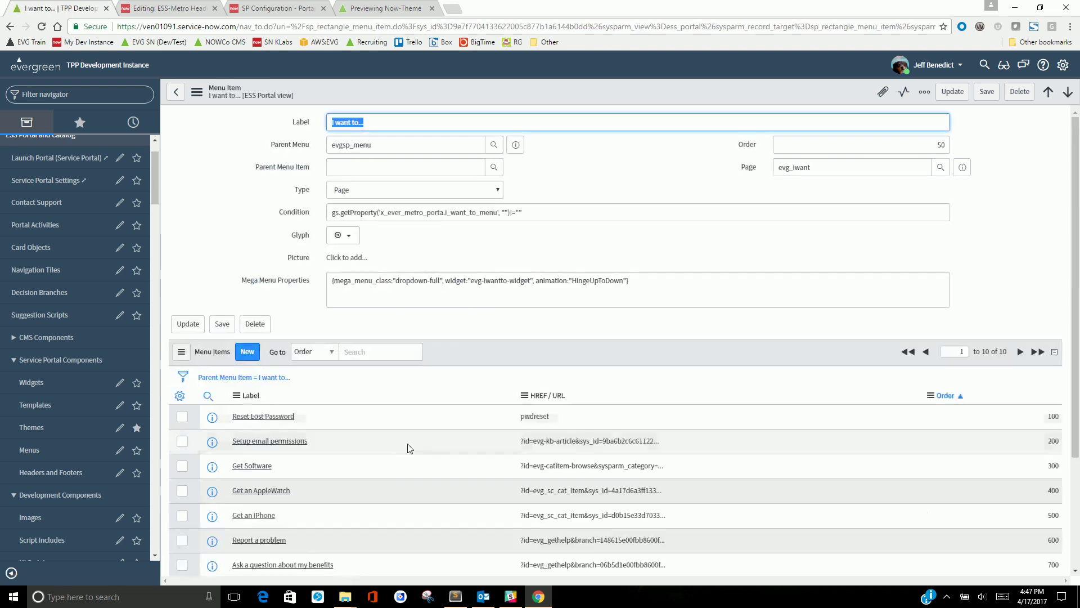
- Inspect the Reset Lost Password item's pwdResetExists condition and pwdreset URL value
left_click(256, 415)
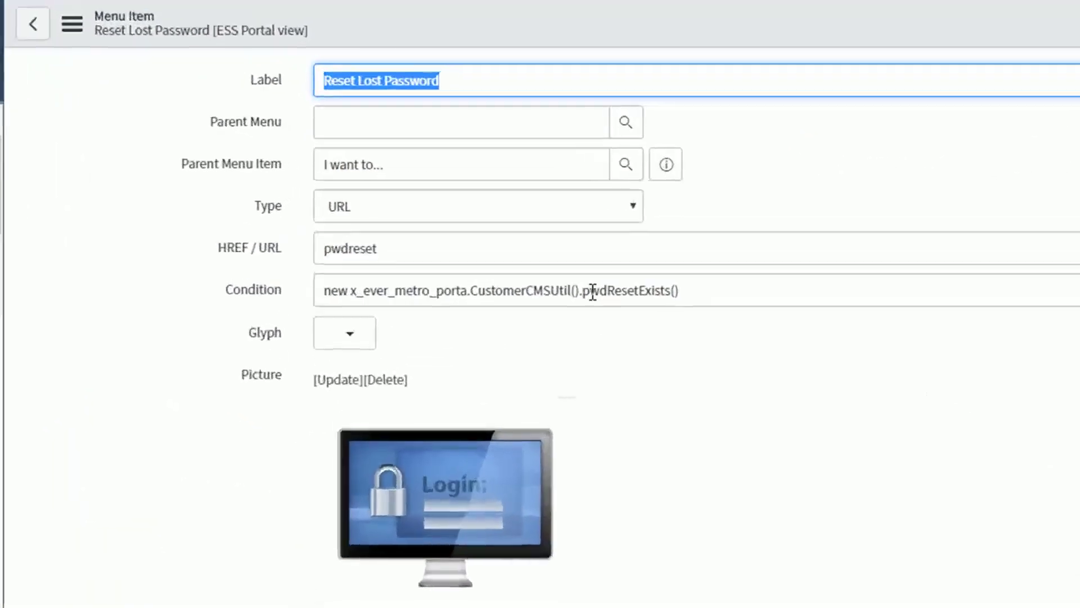
left_click_drag(499, 246, 555, 243)
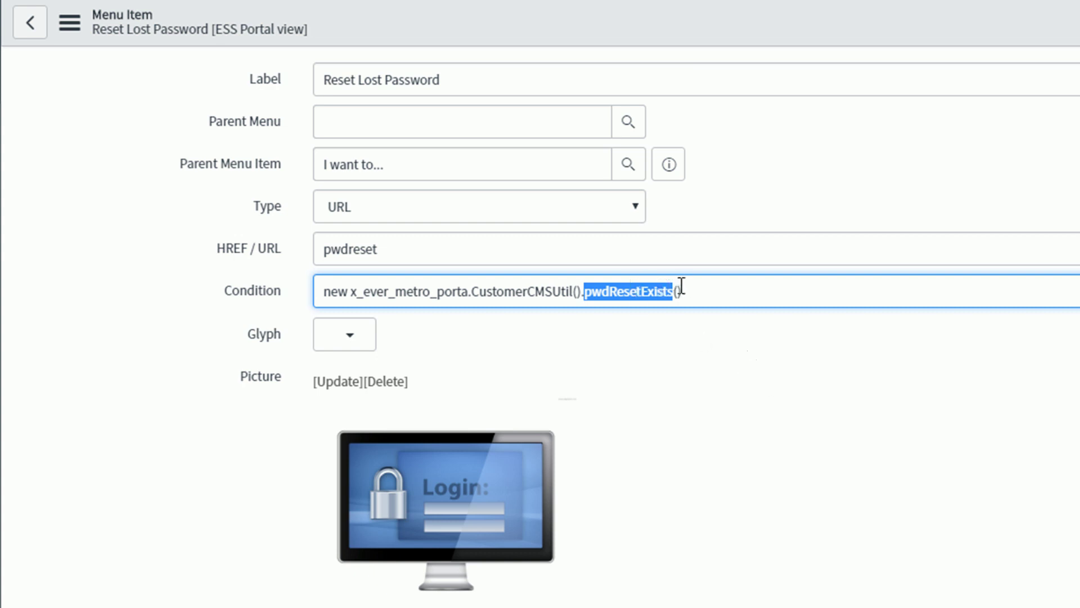
left_click(569, 293)
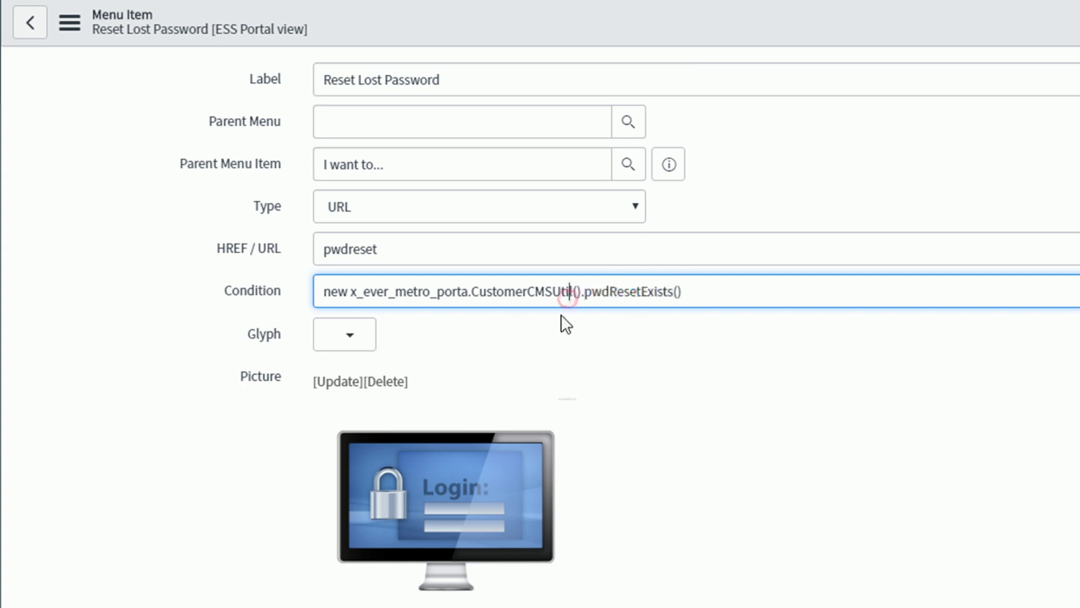
double_click(399, 249)
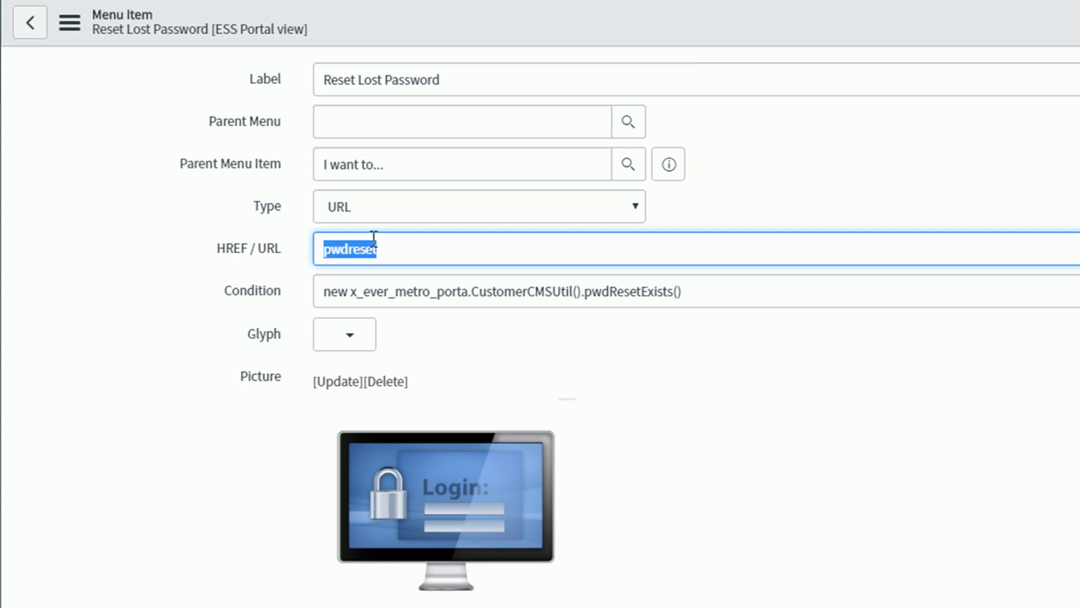
left_click(325, 249)
double_click(393, 251)
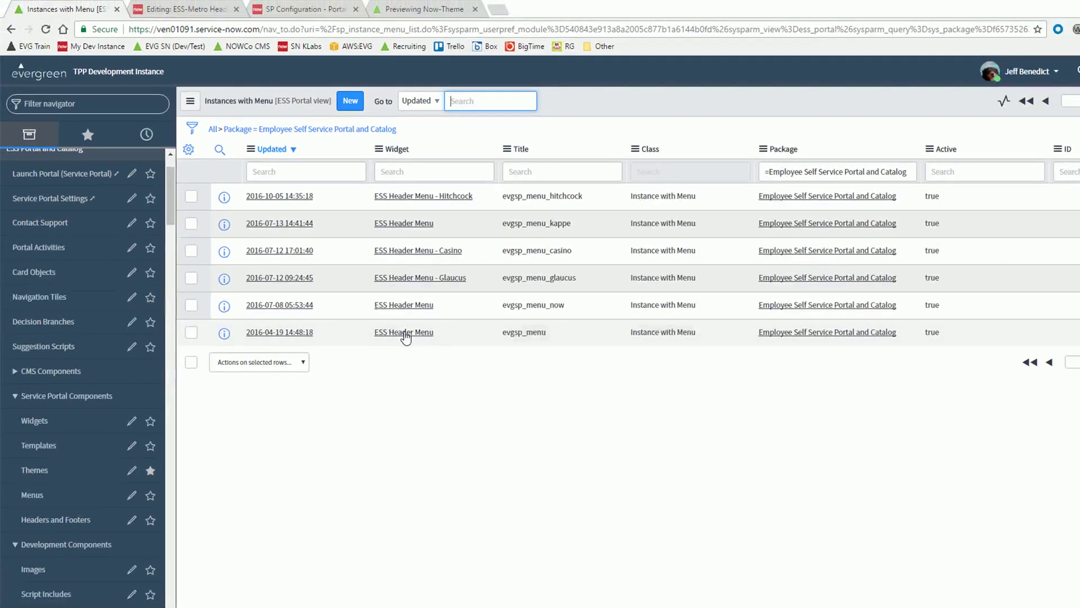
left_click(399, 334)
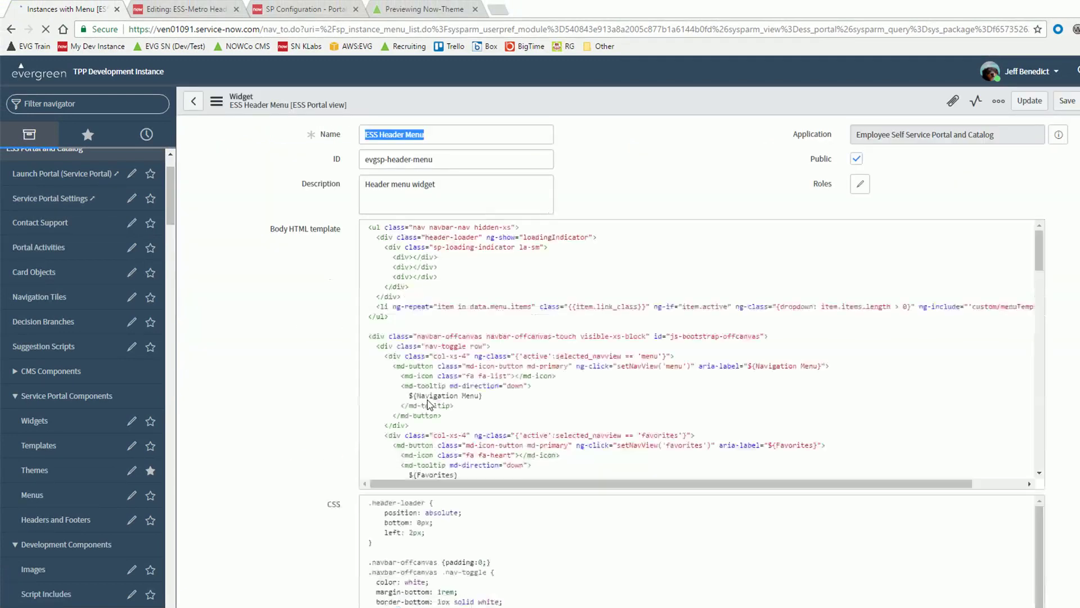
scroll(319, 366, "down", 10)
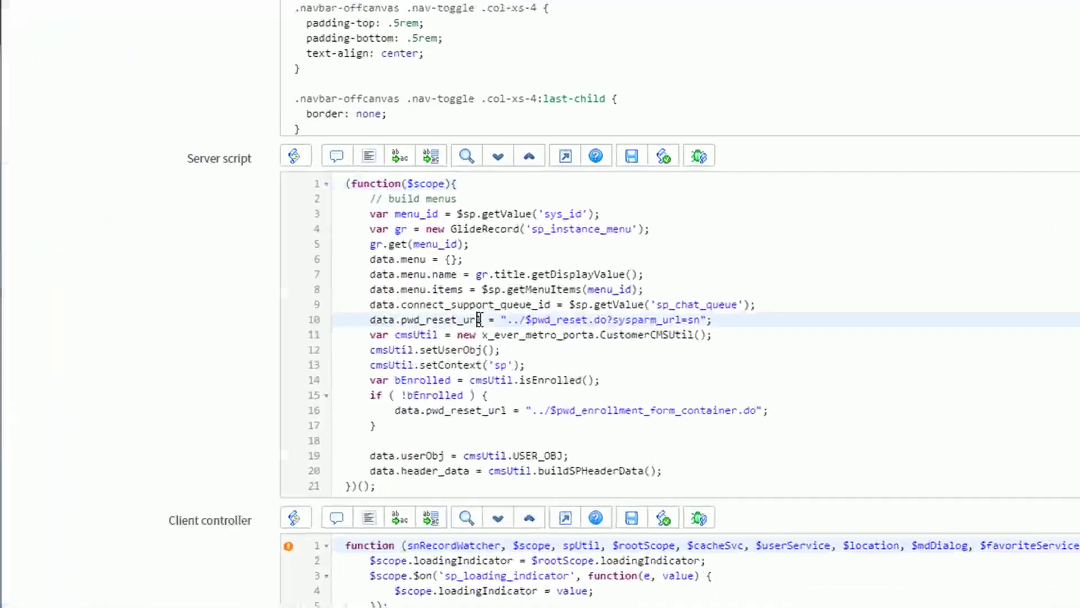
left_click(486, 360)
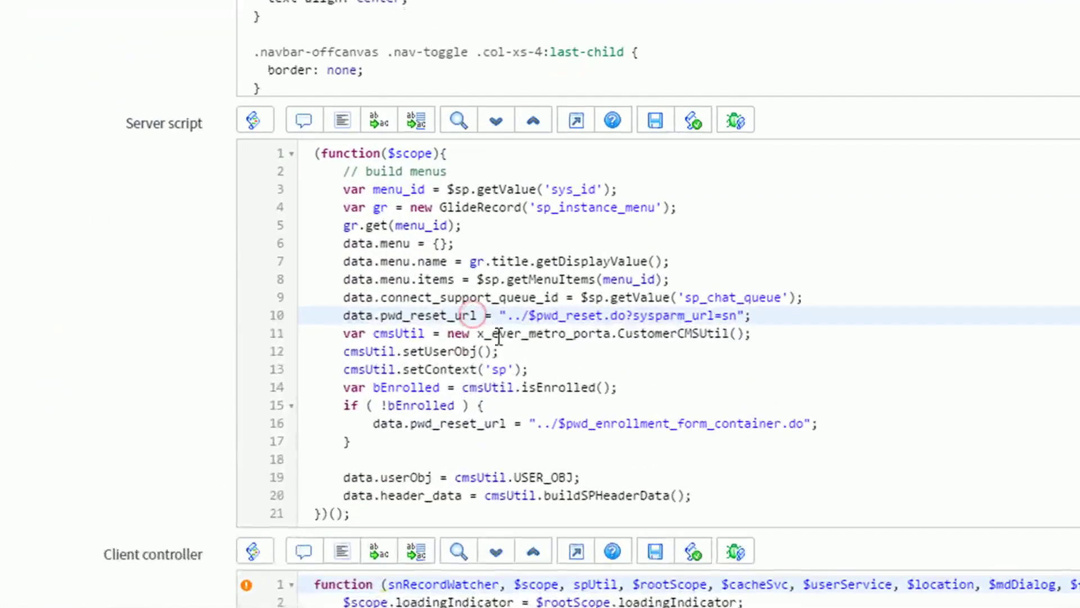
left_click(342, 388)
left_click_drag(343, 389, 405, 444)
left_click(458, 438)
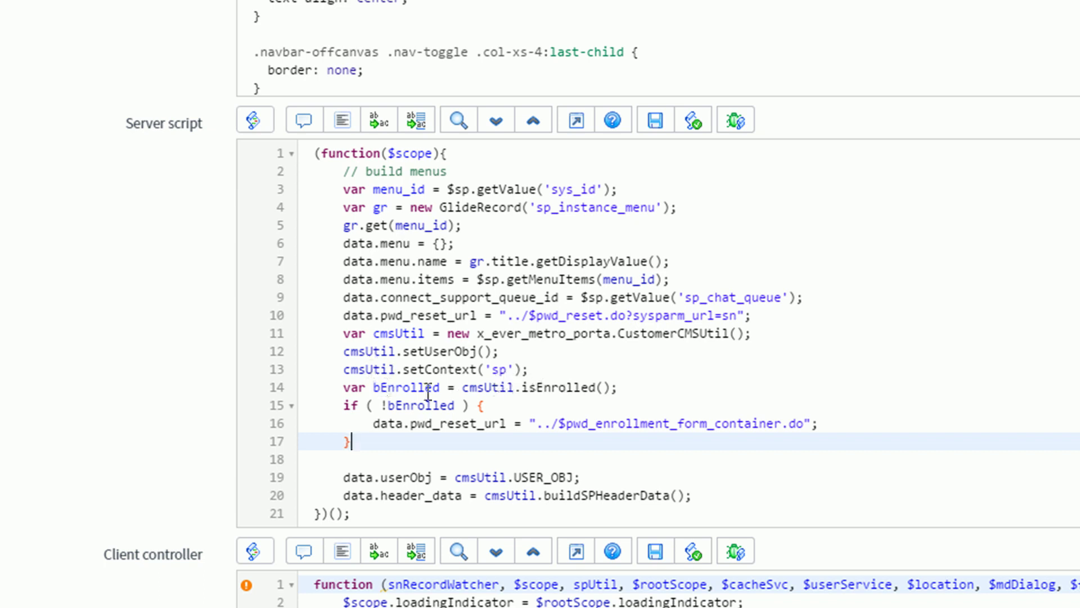
left_click(381, 389)
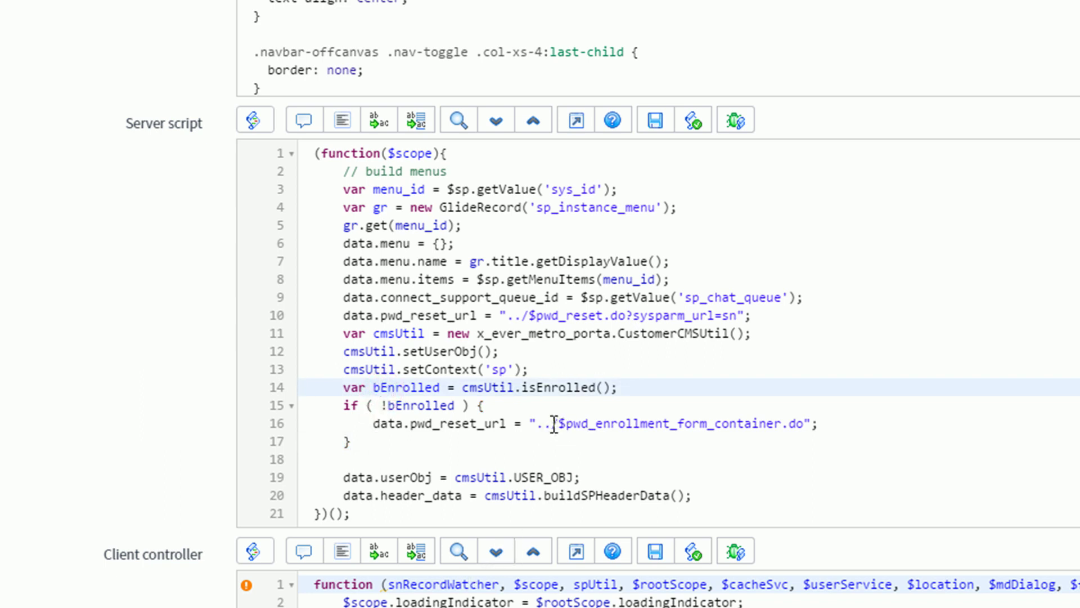
left_click_drag(552, 424, 771, 447)
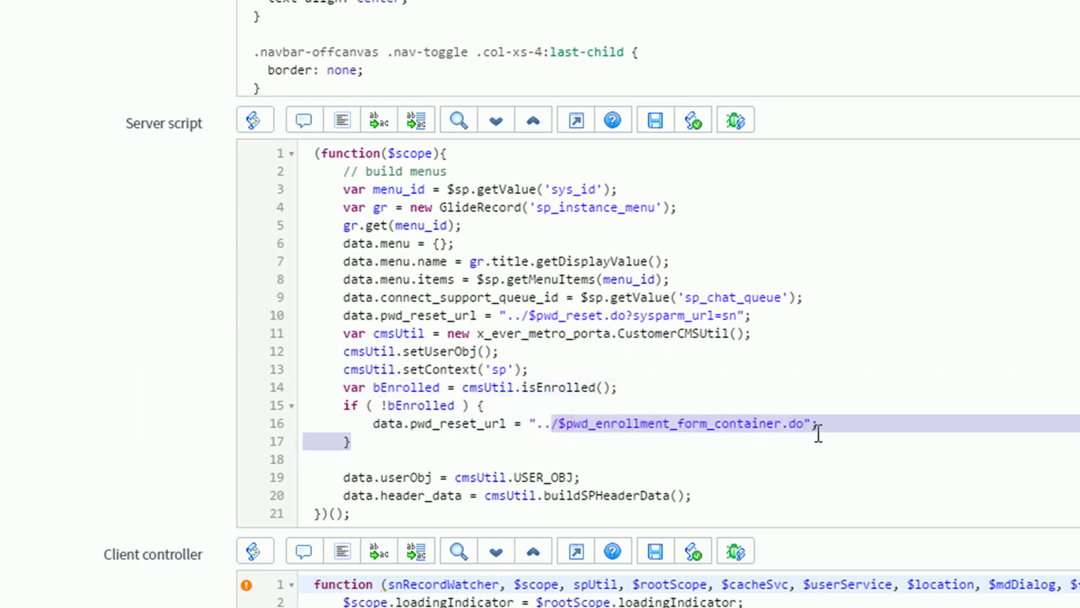
left_click(715, 427)
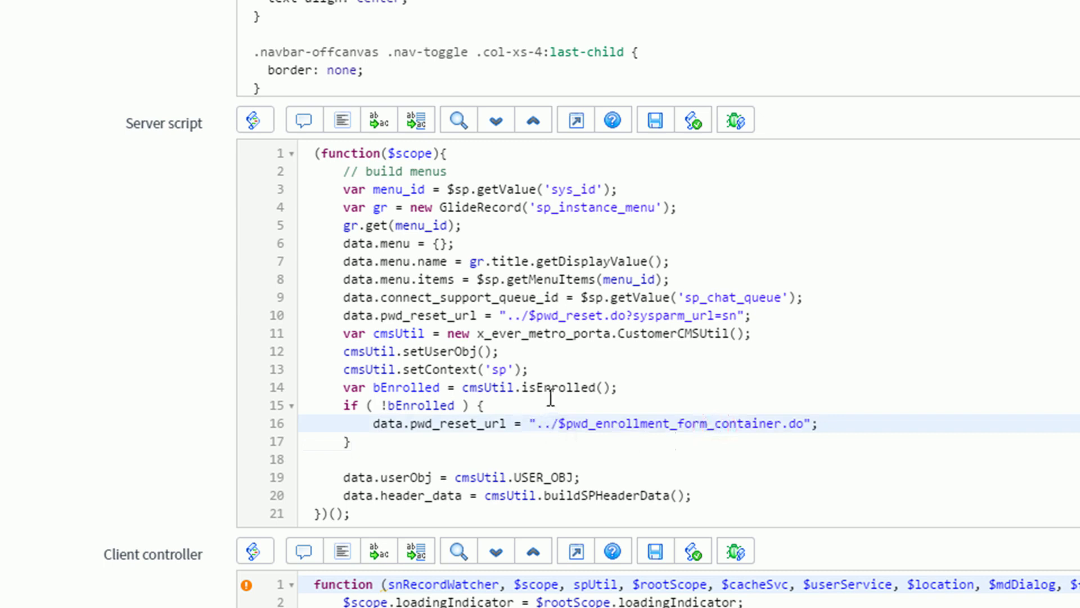
left_click(567, 312)
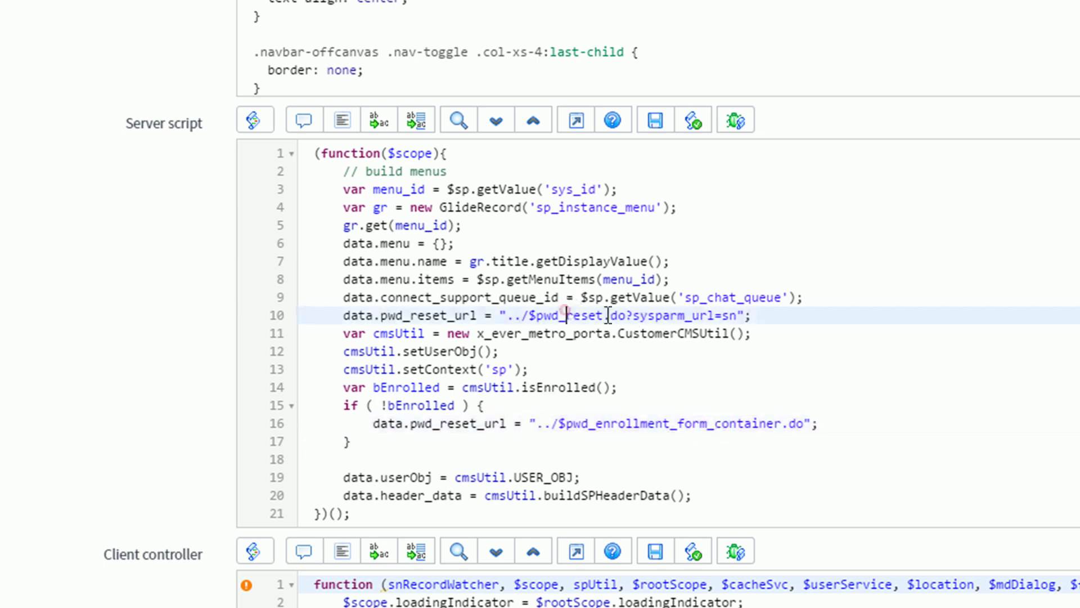
left_click_drag(501, 314, 739, 315)
left_click(743, 328)
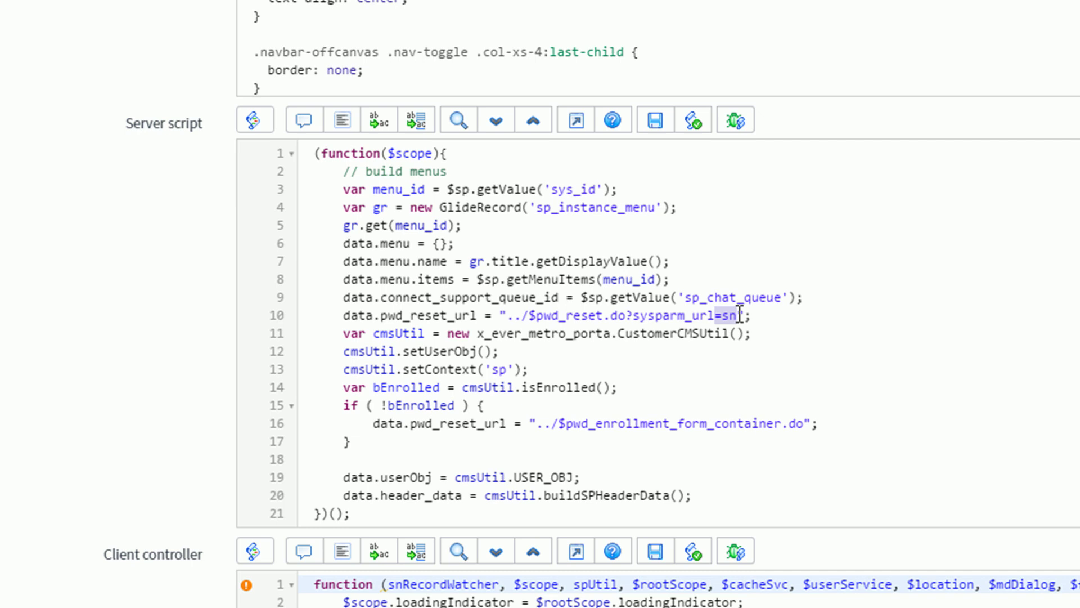
left_click(737, 315)
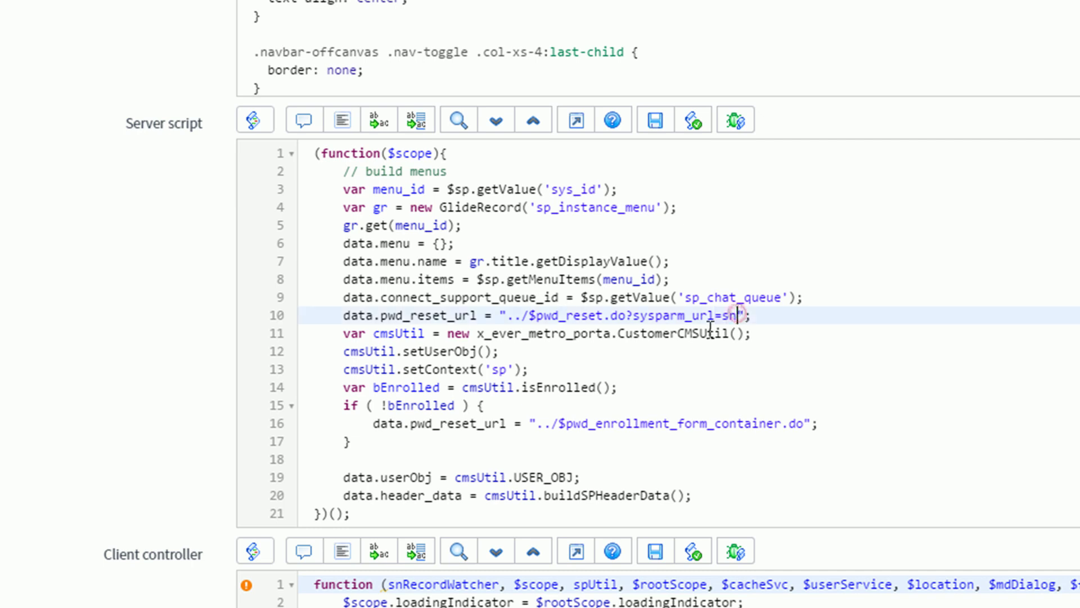
left_click(733, 316)
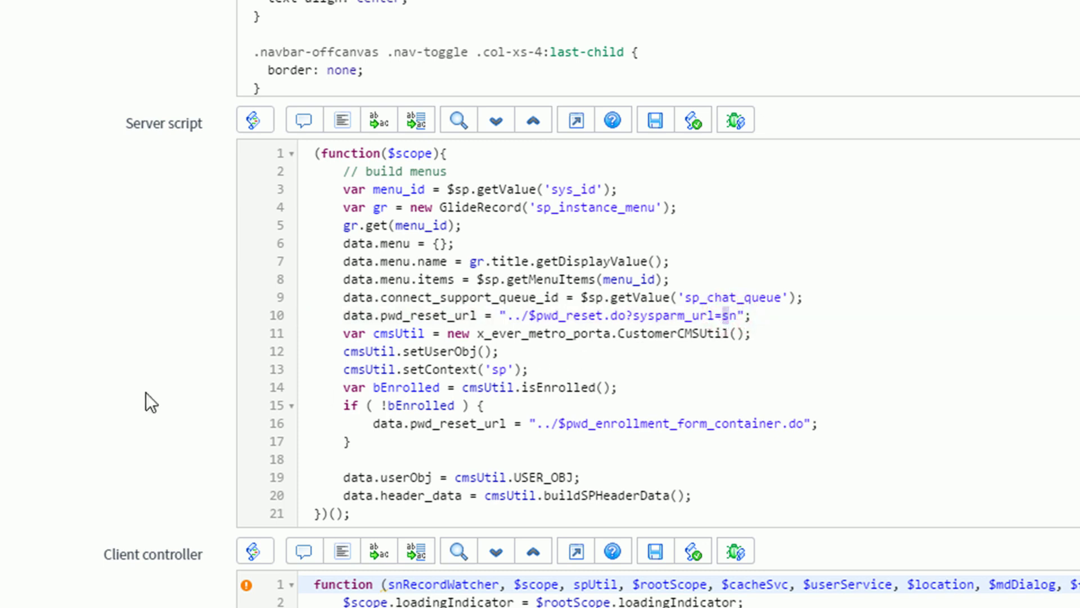
scroll(143, 388, "down", 2)
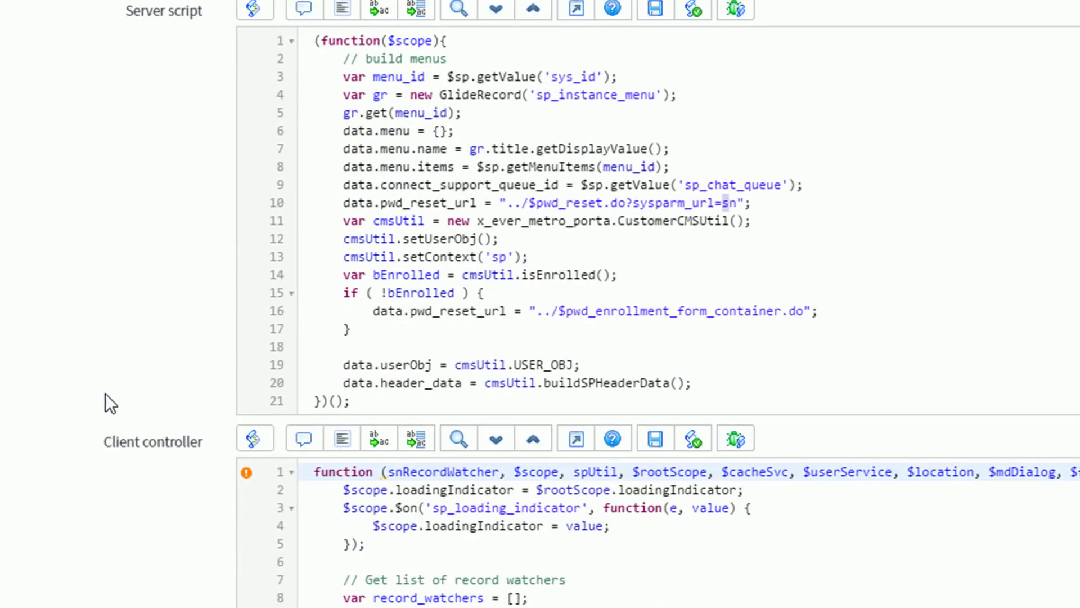
scroll(105, 394, "down", 8)
- Search the header widget's client controller for pwdreset and review the processMenuClick handling
left_click(426, 387)
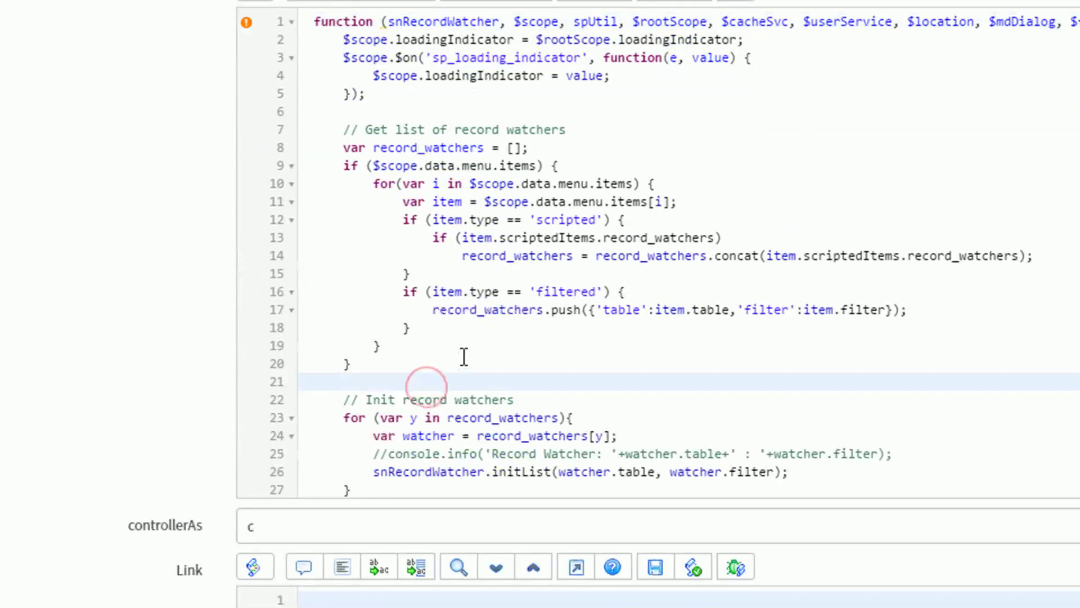
key("ctrl+f")
type("pwdre")
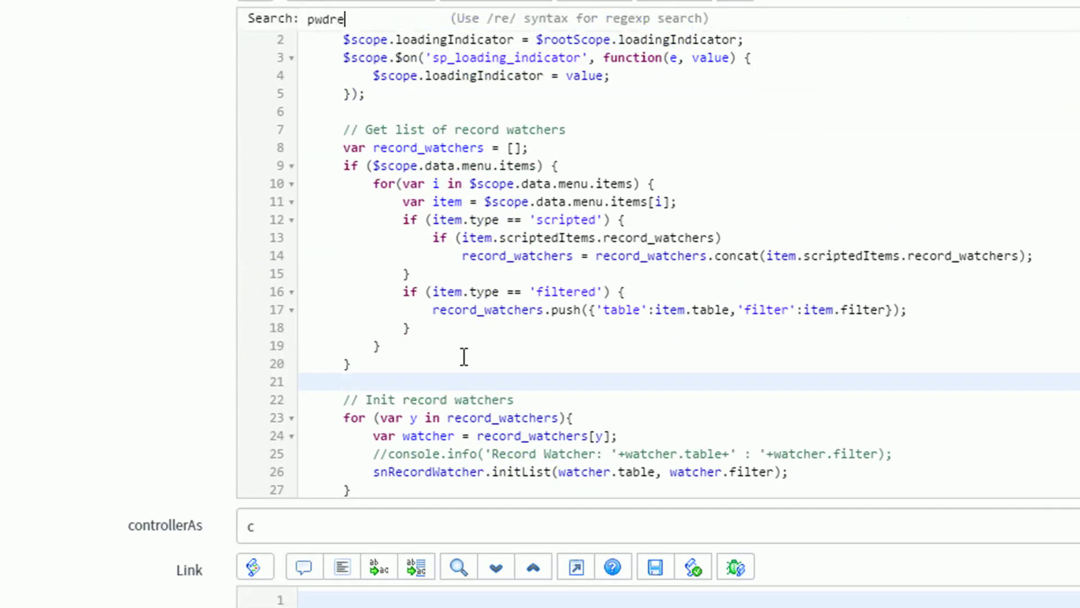
type("set")
key("Return")
left_click(516, 426)
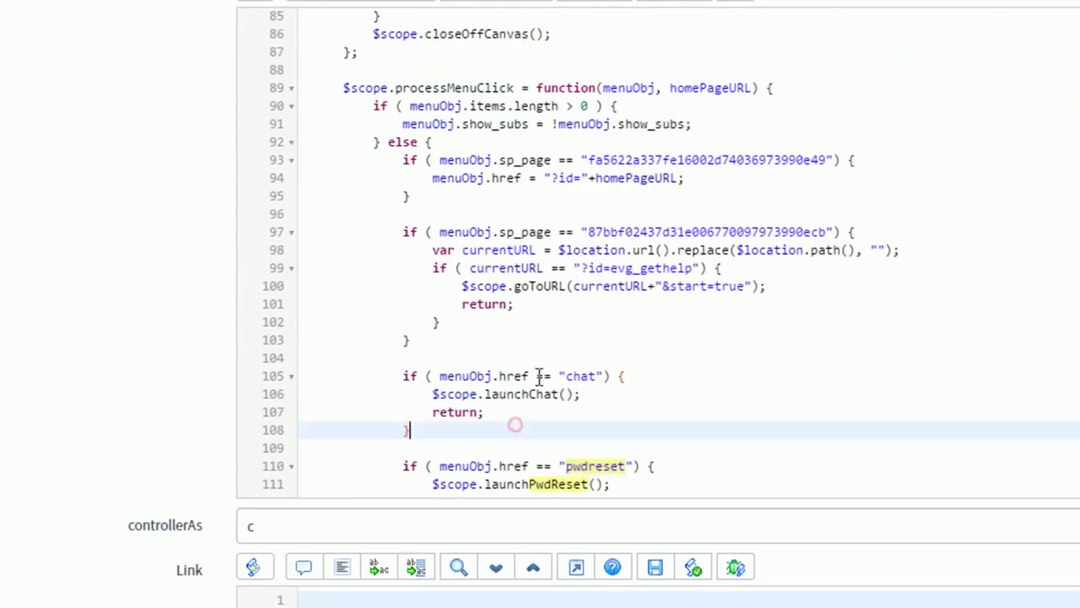
double_click(427, 88)
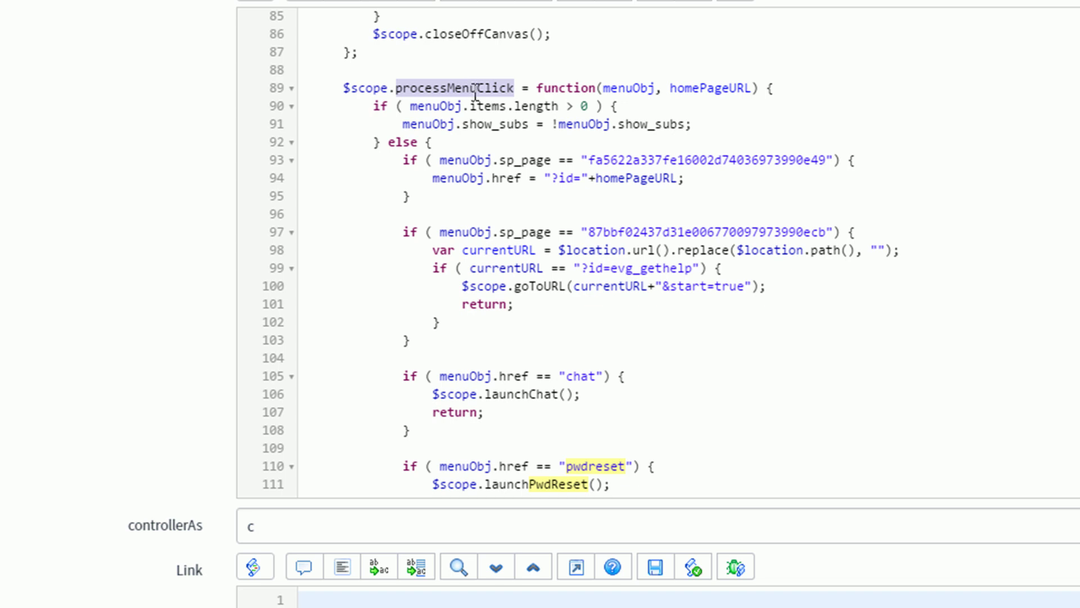
scroll(475, 99, "down", 2)
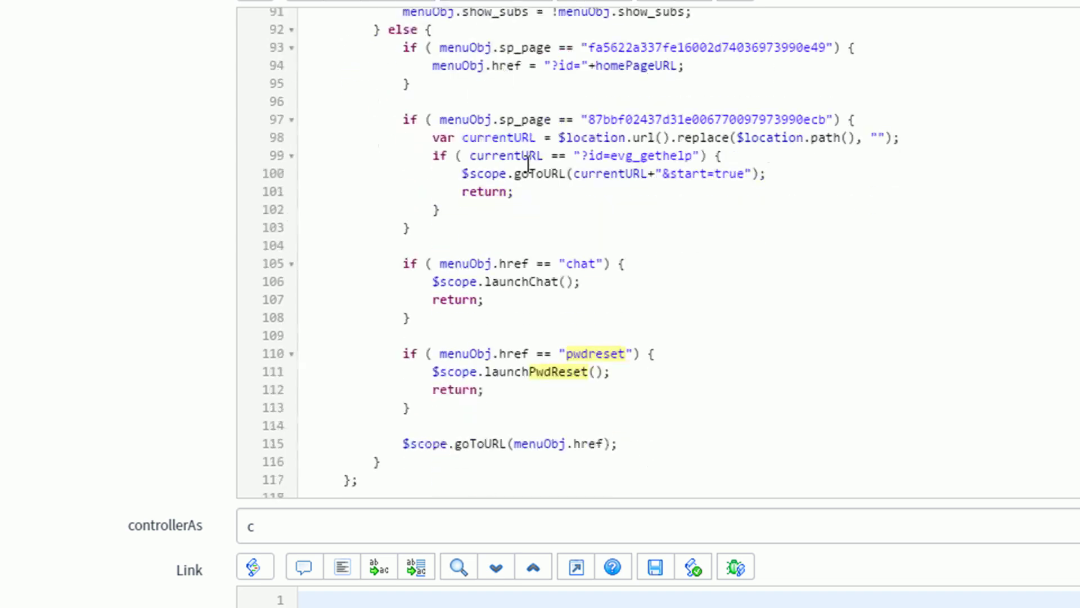
left_click(566, 265)
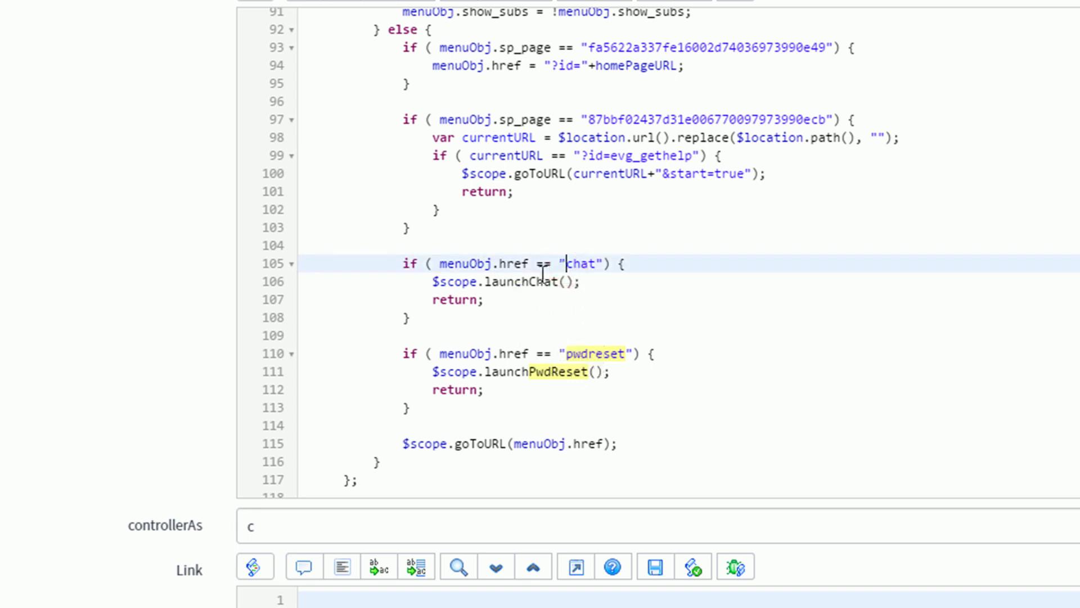
double_click(584, 265)
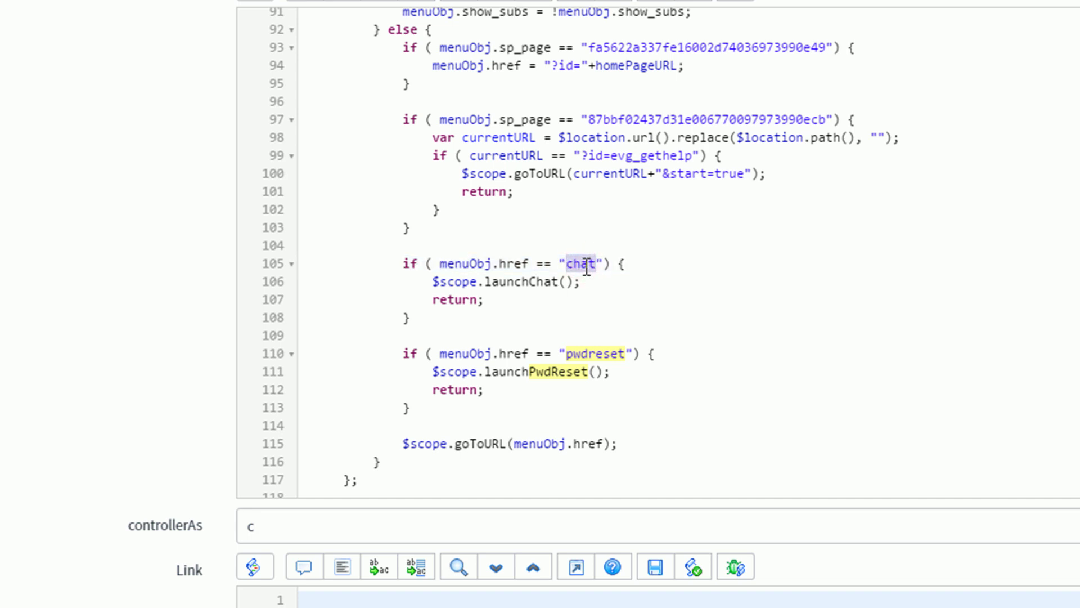
double_click(591, 354)
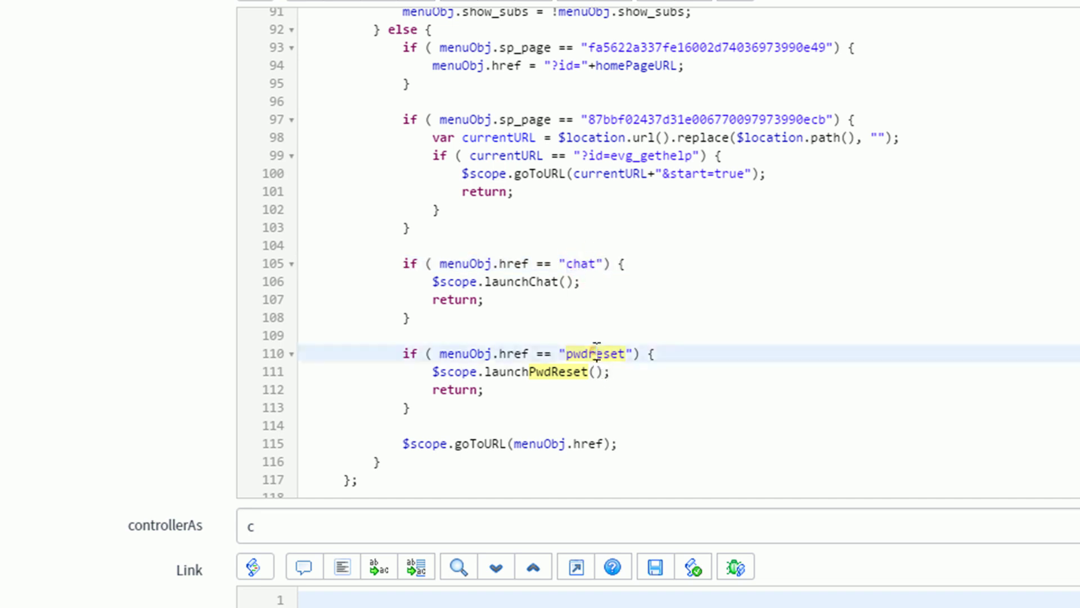
double_click(550, 378)
- Find the launchPwdReset definition and review its pwd_reset_url reference
key("ctrl+f")
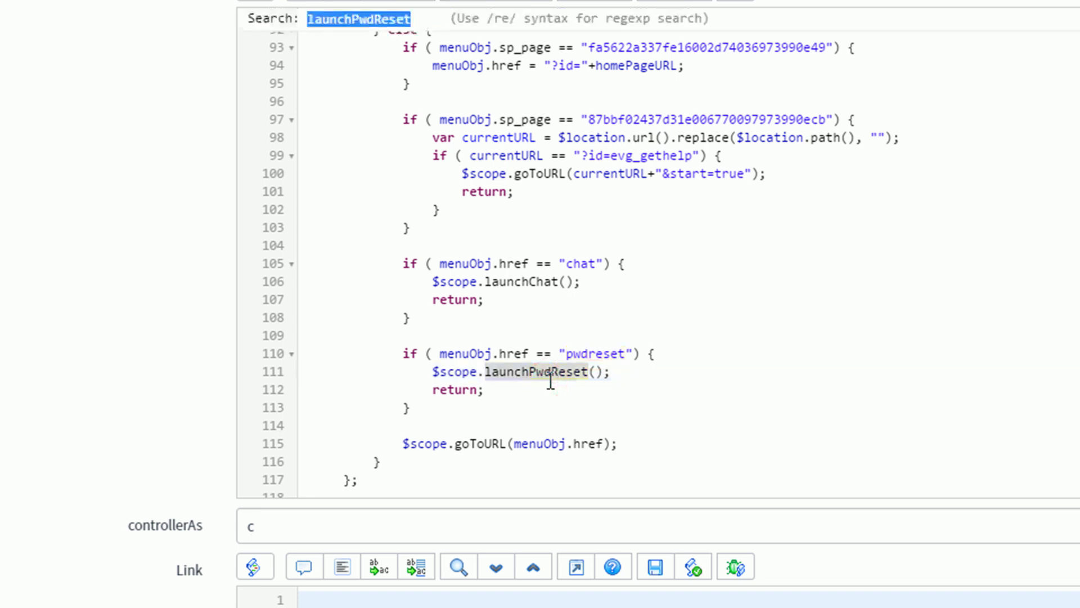
key("Return")
scroll(551, 383, "down", 4)
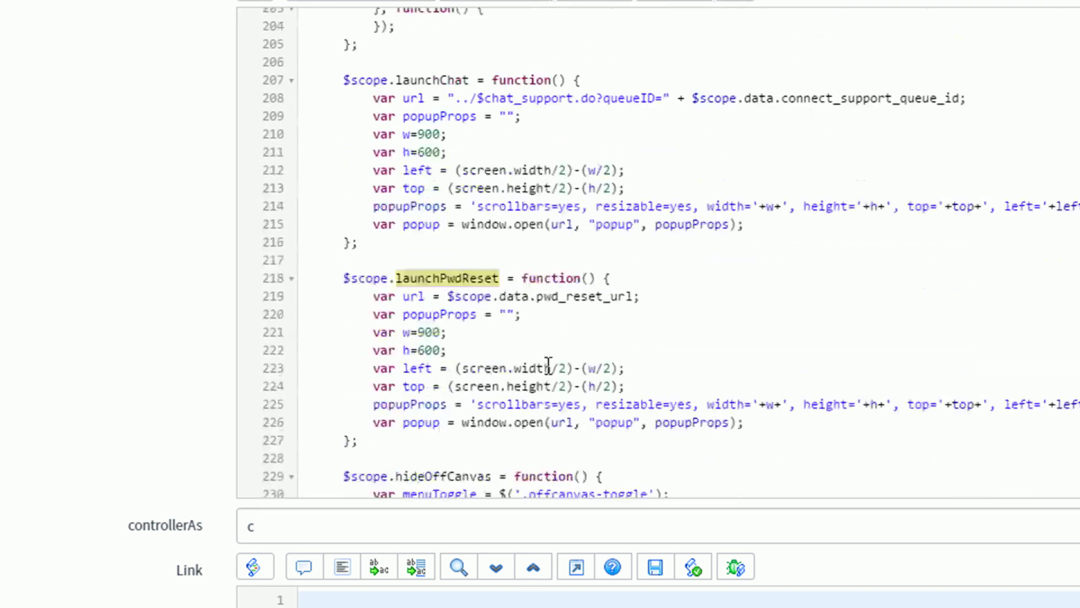
left_click_drag(449, 260, 654, 258)
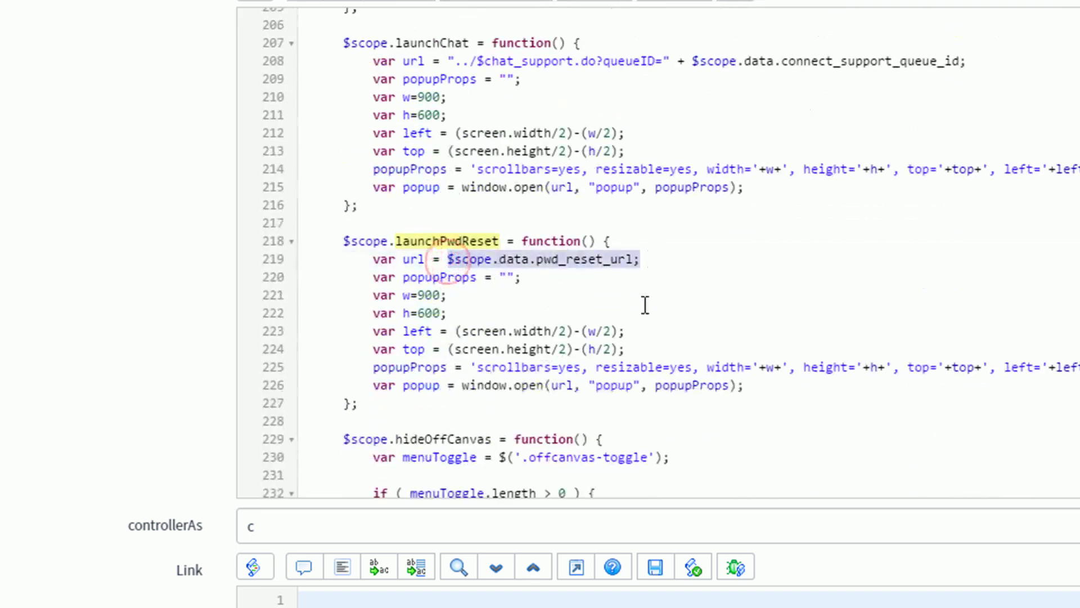
left_click(513, 331)
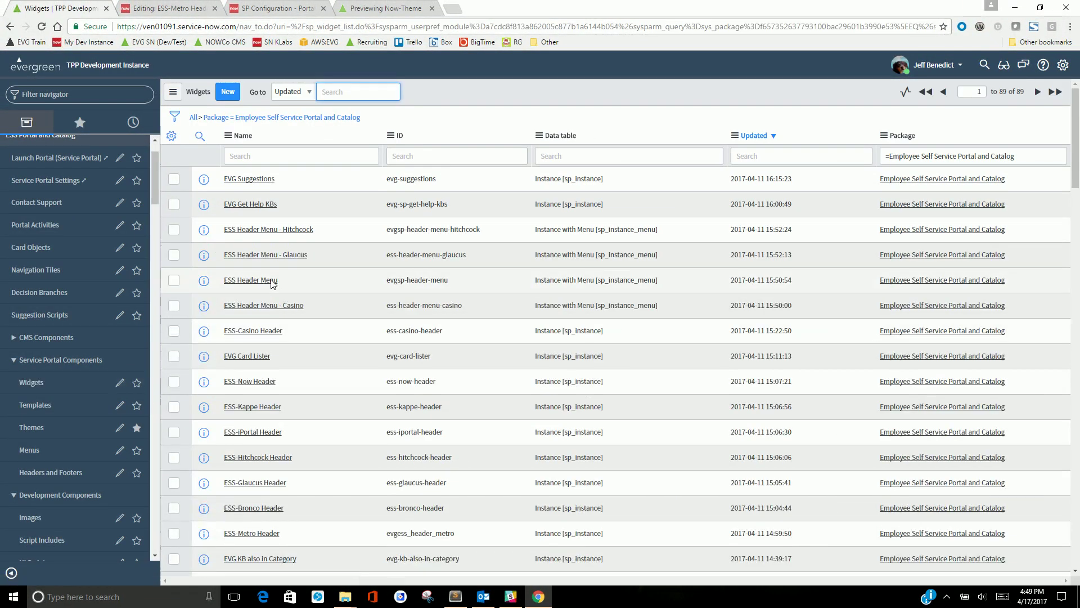
left_click(249, 158)
type("*")
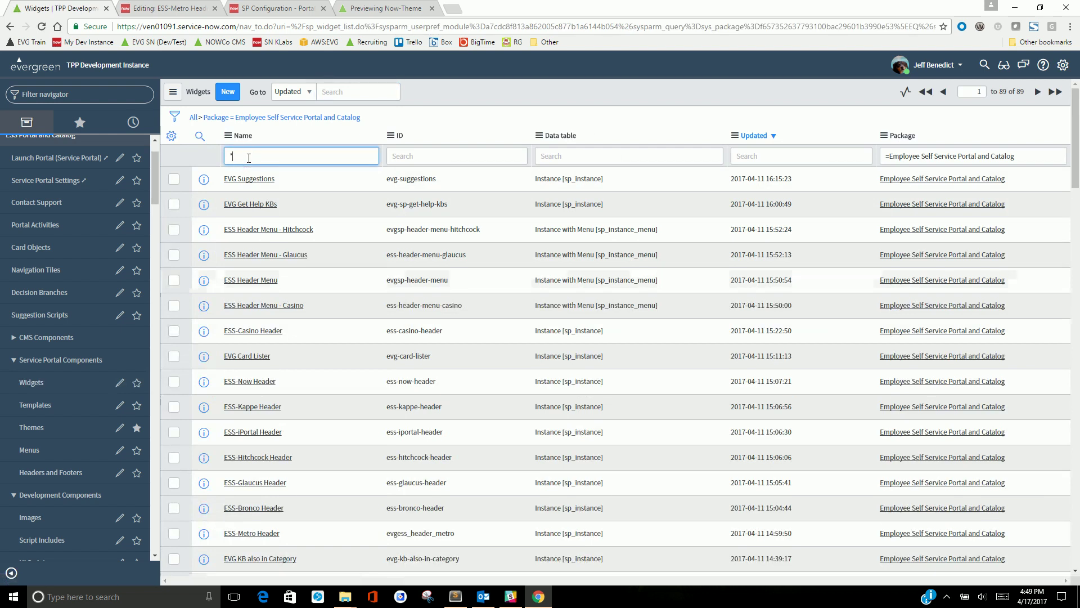
type("mega")
key("Return")
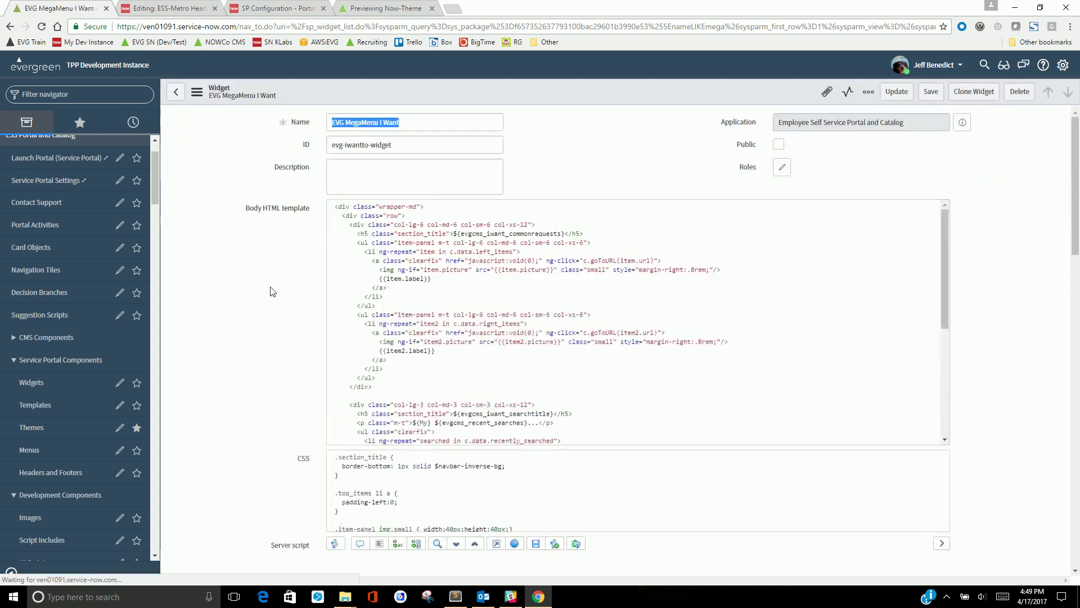
scroll(252, 304, "down", 1)
scroll(252, 304, "down", 9)
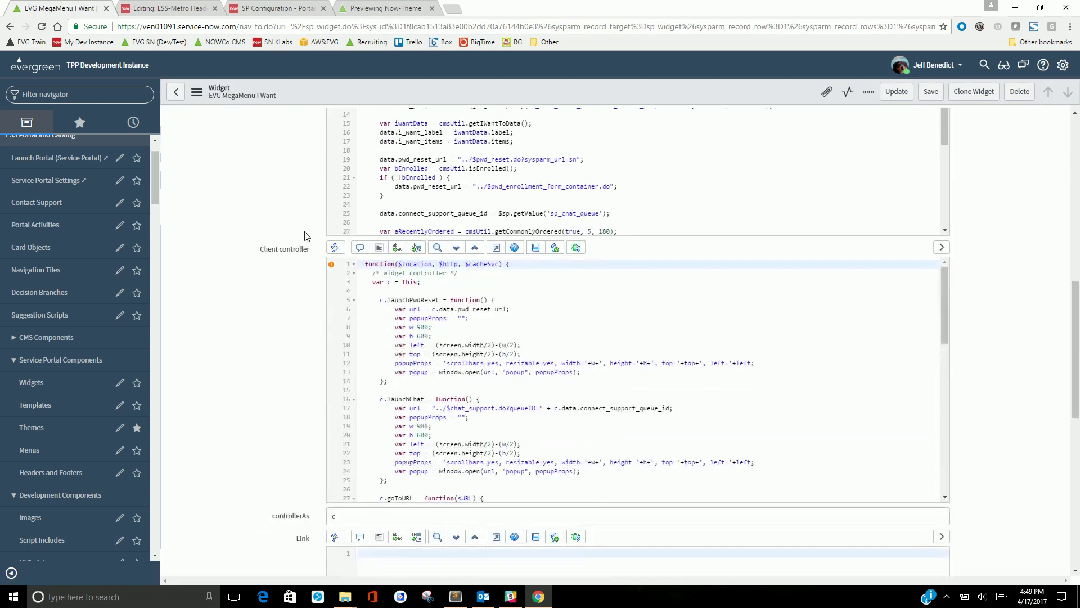
scroll(304, 236, "up", 1)
left_click(558, 252)
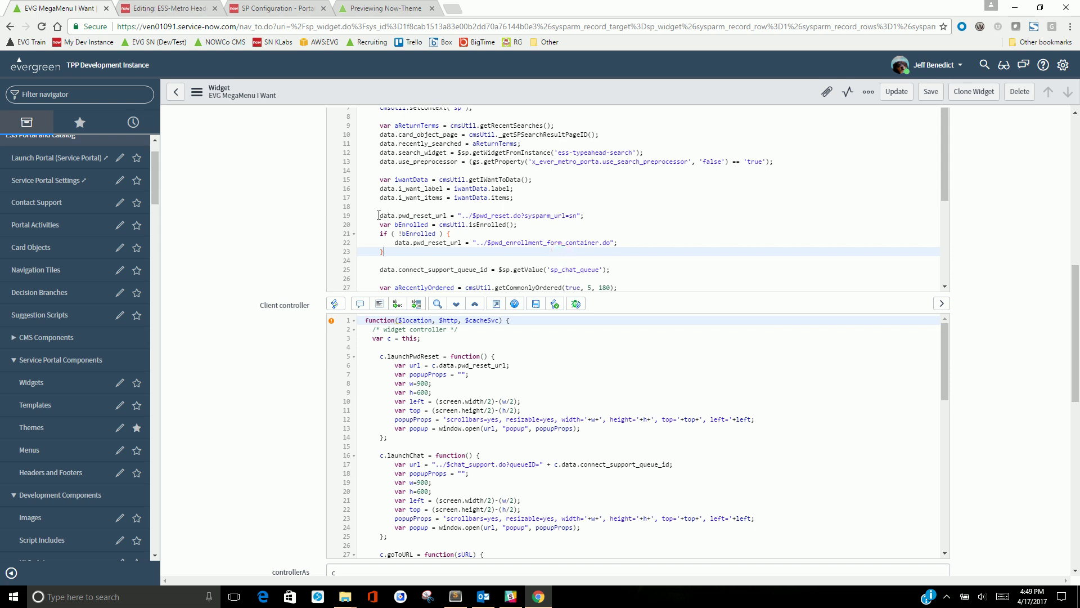
left_click_drag(378, 215, 419, 258)
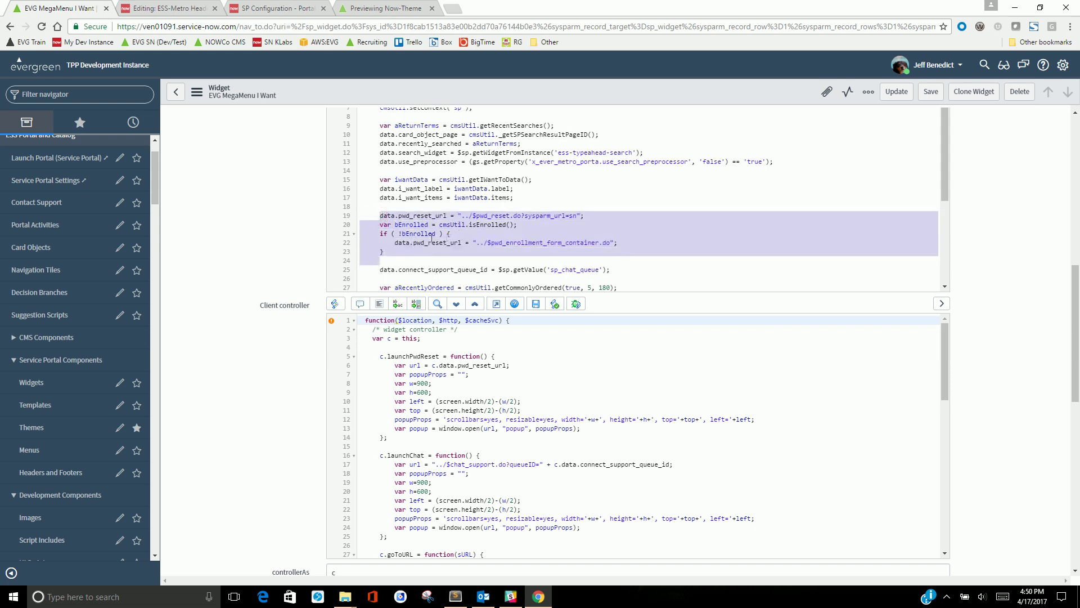
- Search its client controller for pwdreset and review the goToURL branch calling launchPwdReset
left_click(474, 382)
key("ctrl+f")
type("pwdr")
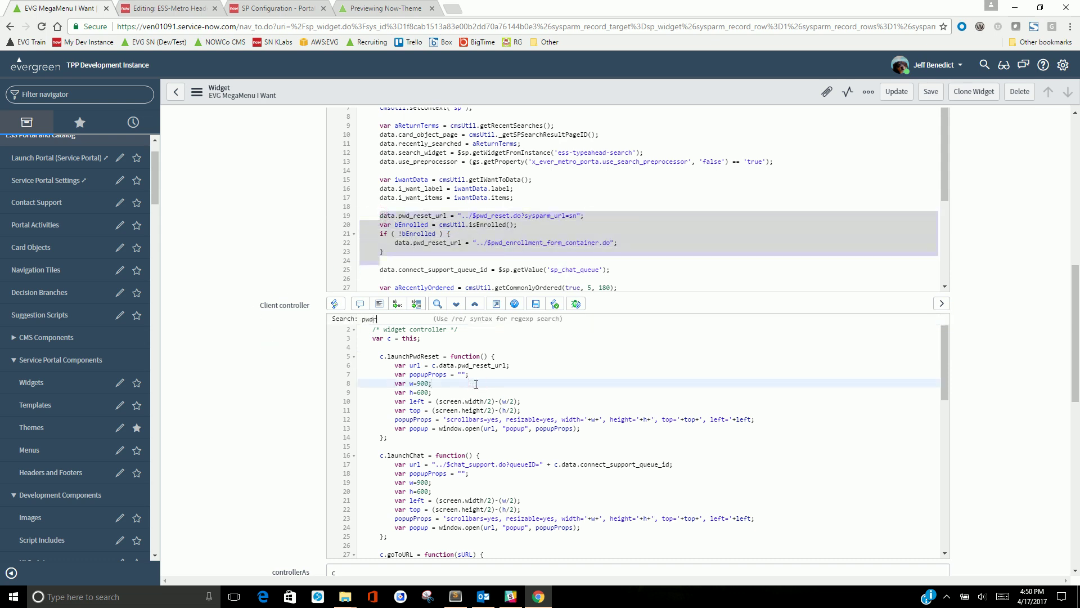
type("eset")
key("Return")
scroll(438, 450, "down", 2)
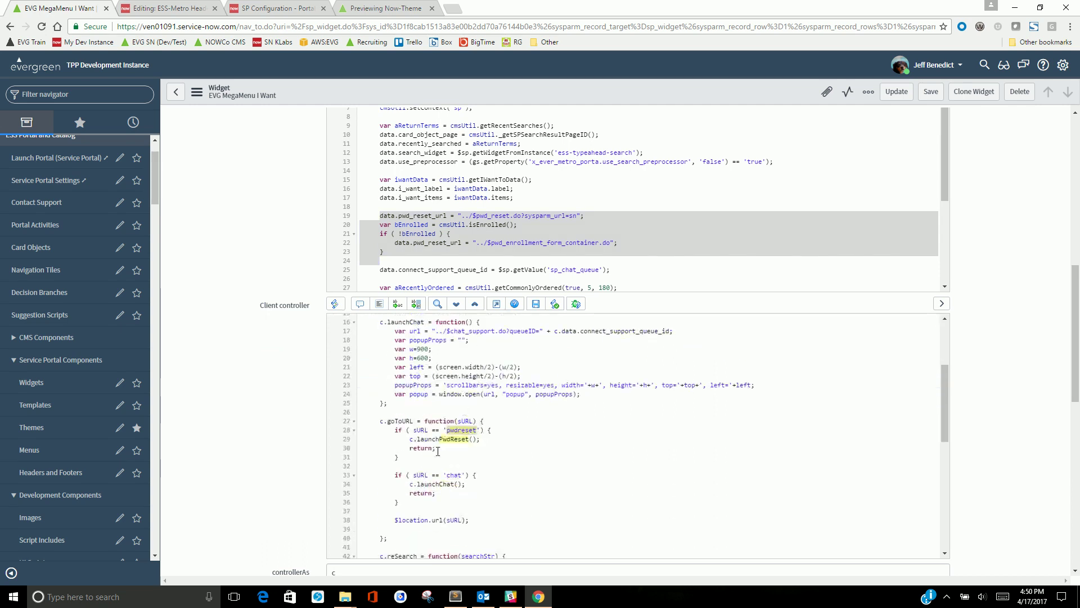
left_click_drag(410, 440, 393, 430)
left_click(463, 429)
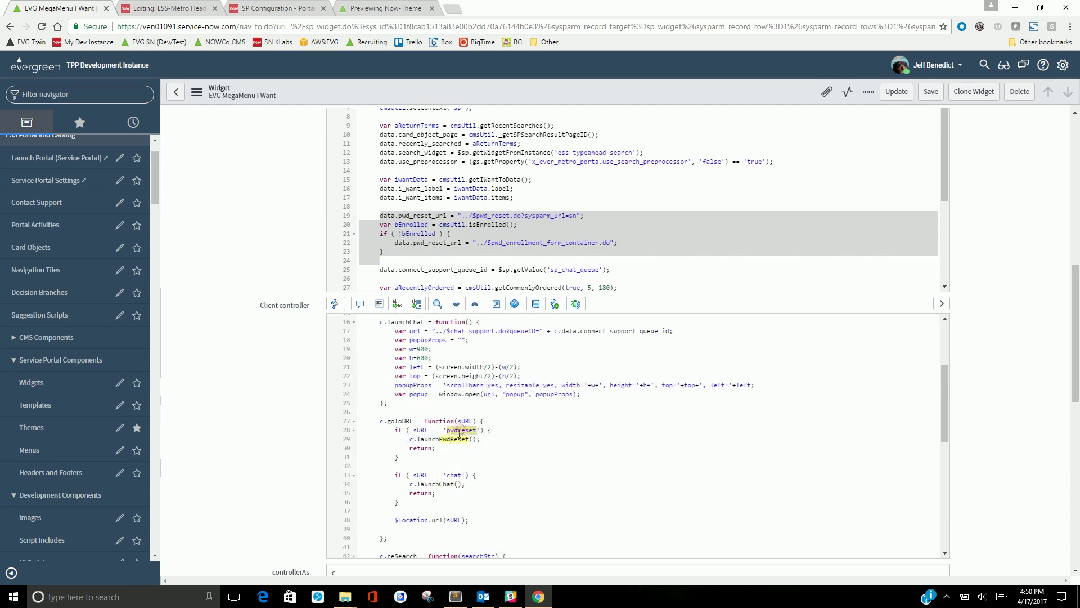